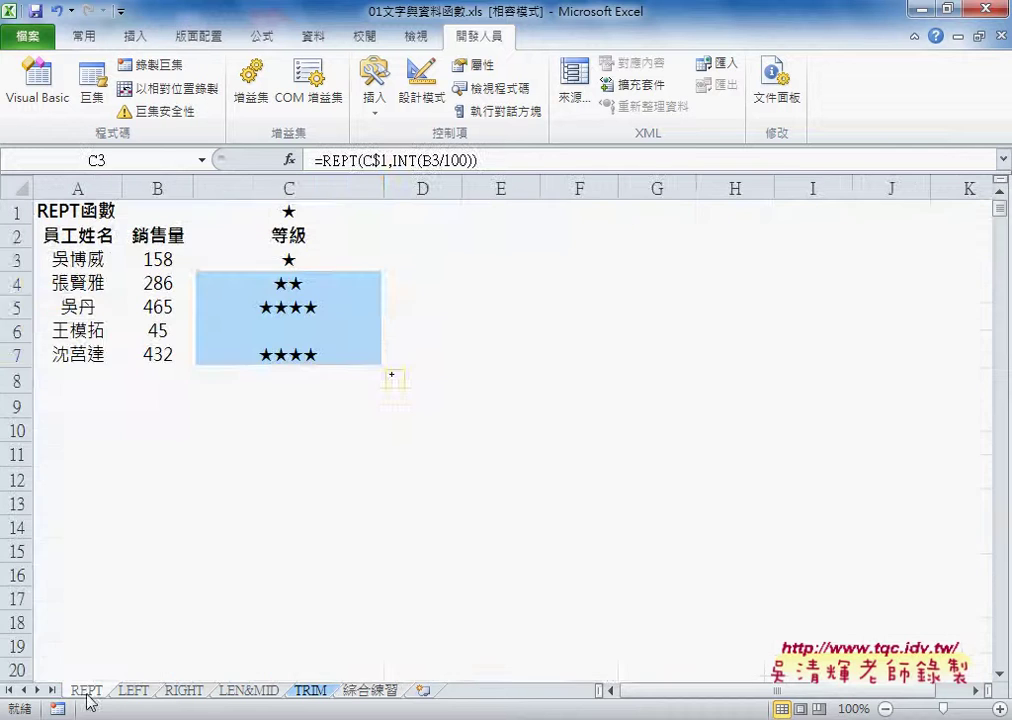
Step: Leave the finished REPT star ratings and switch to the LEFT worksheet
{"action": "left_click", "coordinate": [291, 263]}
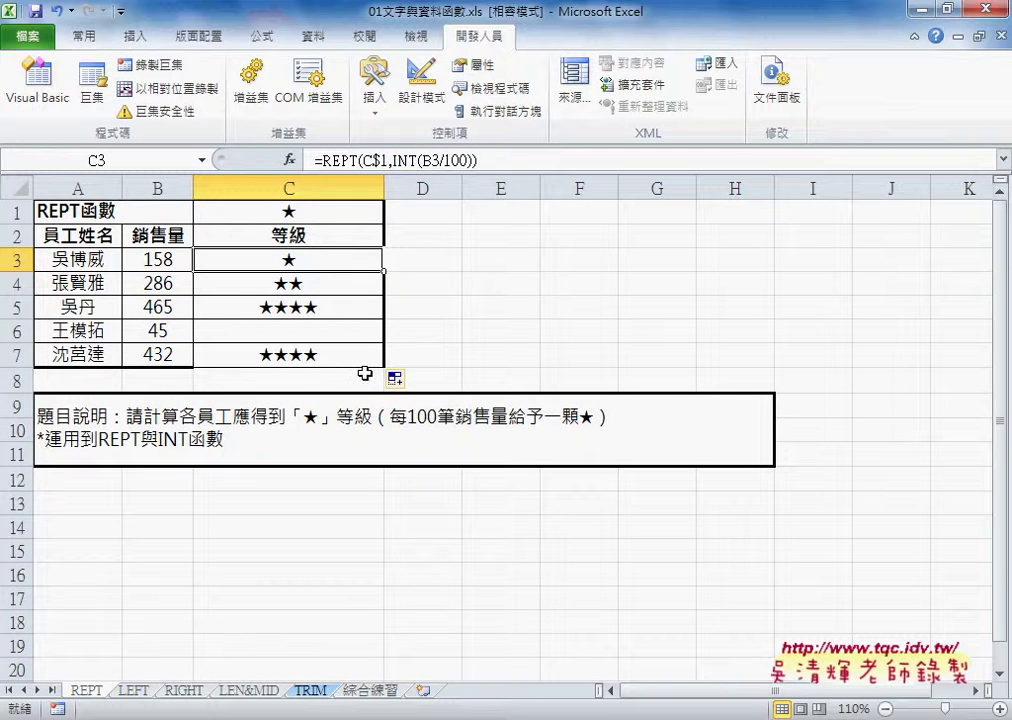
{"action": "left_click", "coordinate": [133, 690]}
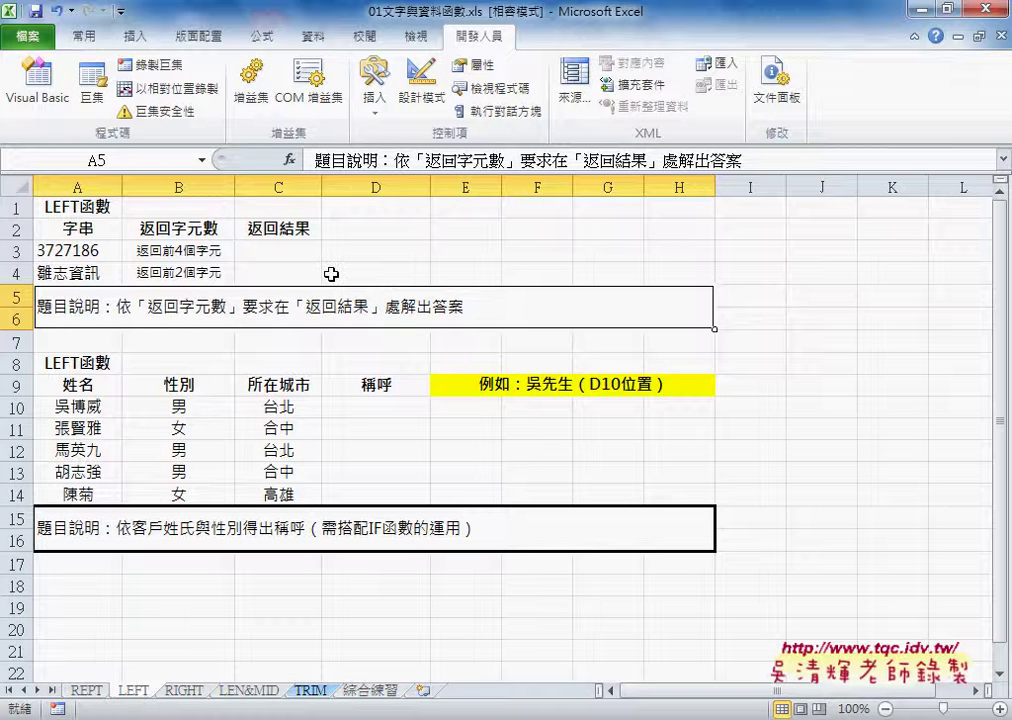
Step: Enter =LEFT(A3,4) in C3 to extract 3727 from A3
{"action": "left_click", "coordinate": [271, 252]}
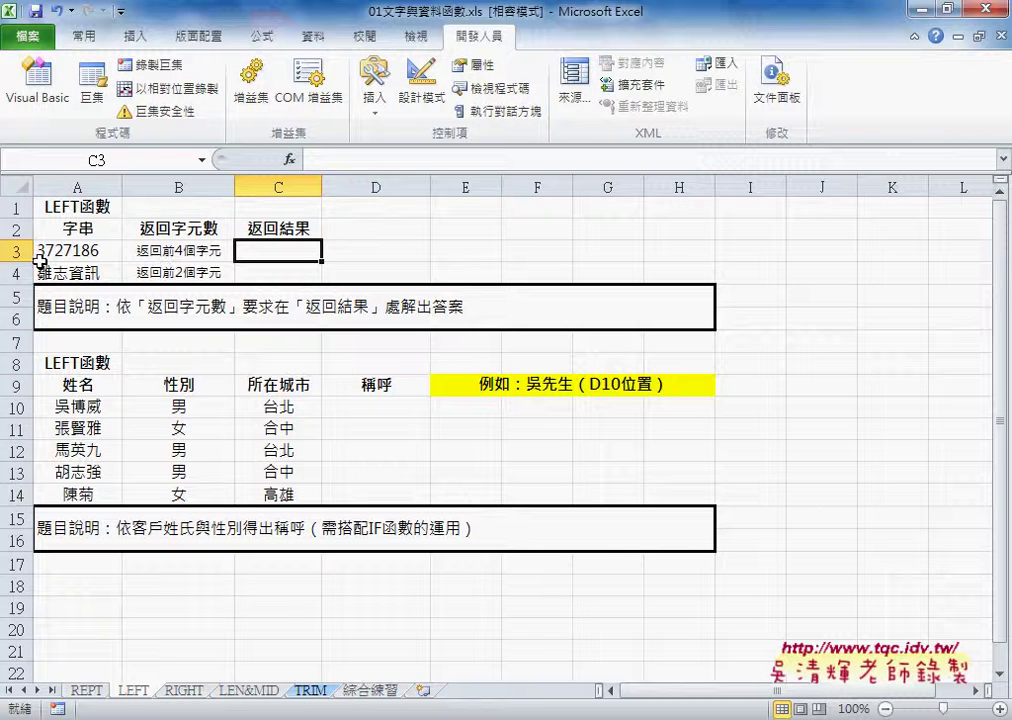
{"action": "left_click", "coordinate": [288, 161]}
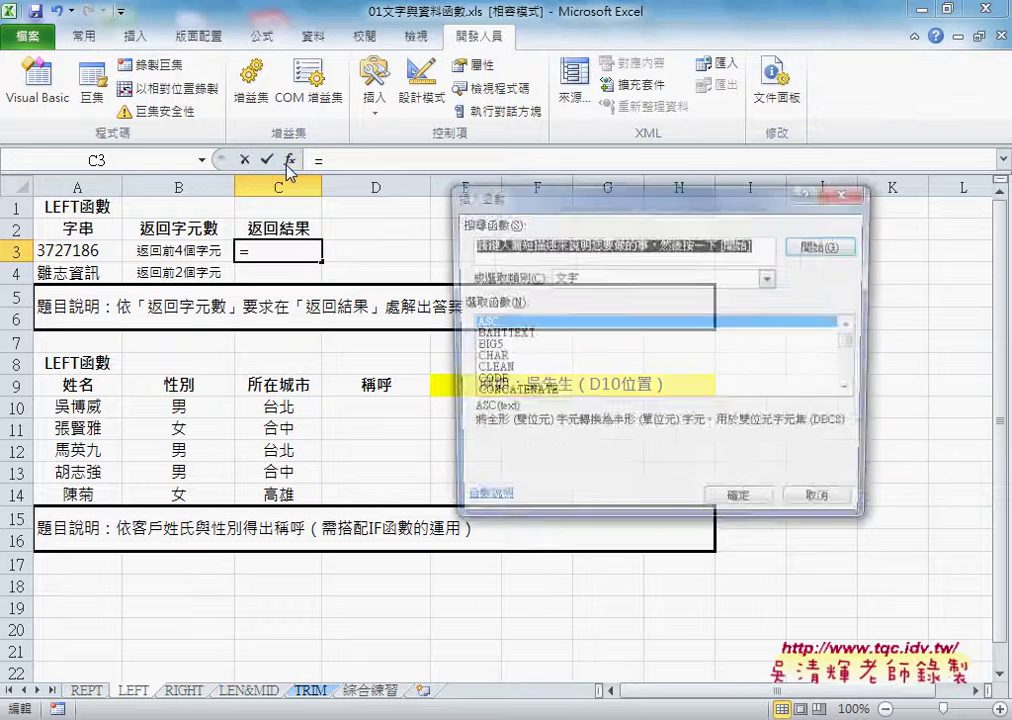
{"action": "left_click", "coordinate": [855, 392]}
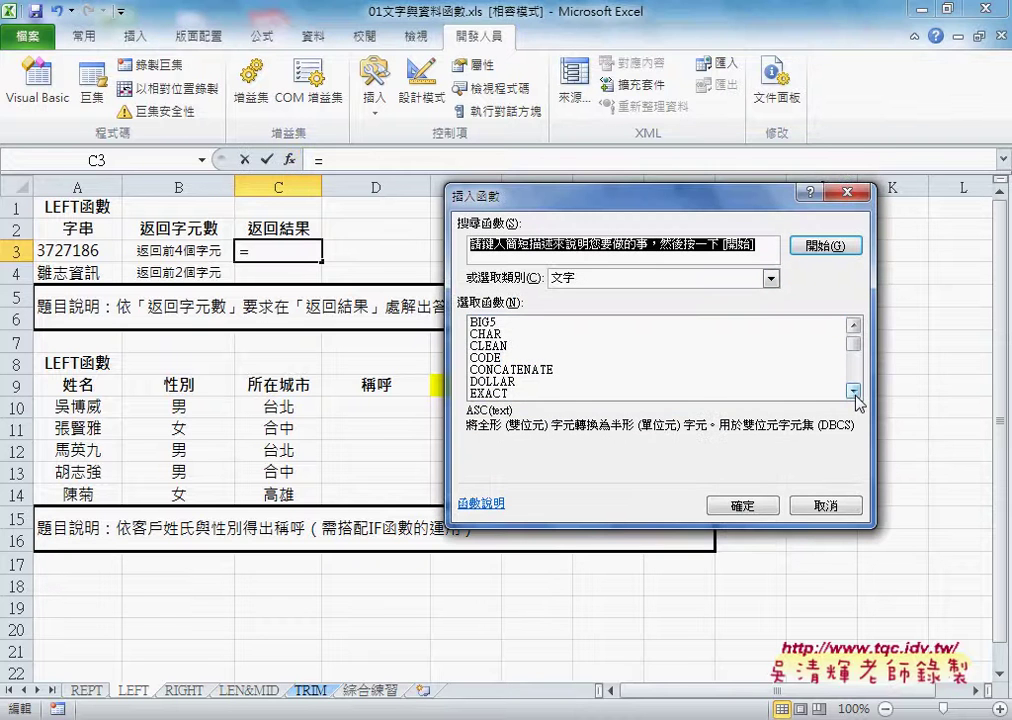
{"action": "left_click", "coordinate": [855, 392]}
{"action": "left_click", "coordinate": [855, 392]}
{"action": "left_click", "coordinate": [510, 371]}
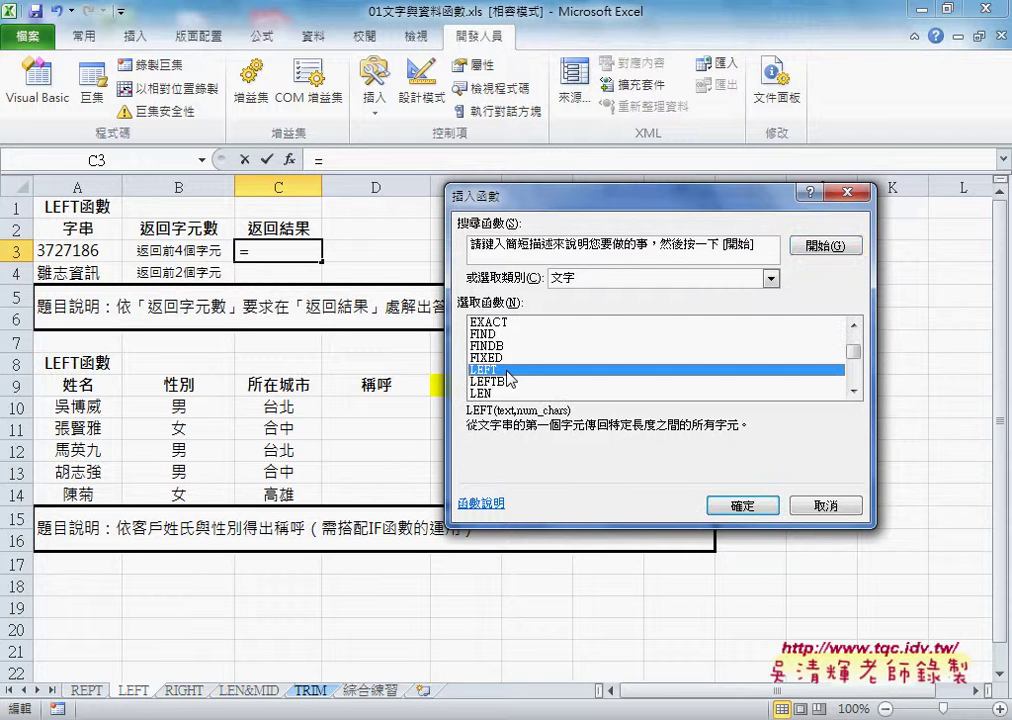
{"action": "left_click", "coordinate": [742, 505]}
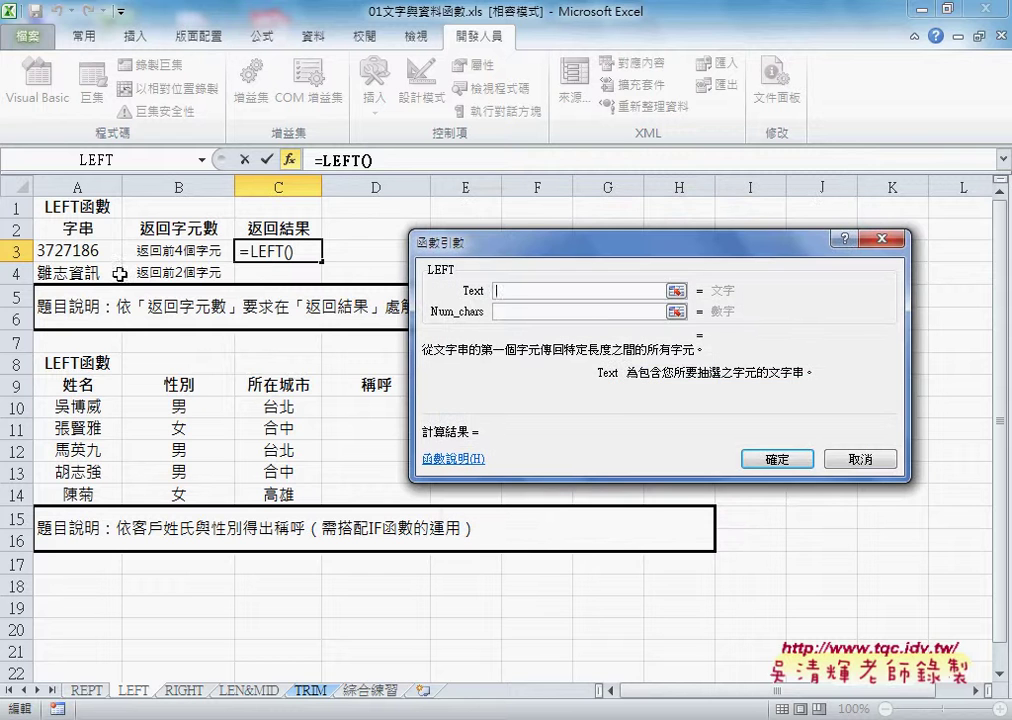
{"action": "left_click", "coordinate": [70, 250]}
{"action": "left_click", "coordinate": [600, 312]}
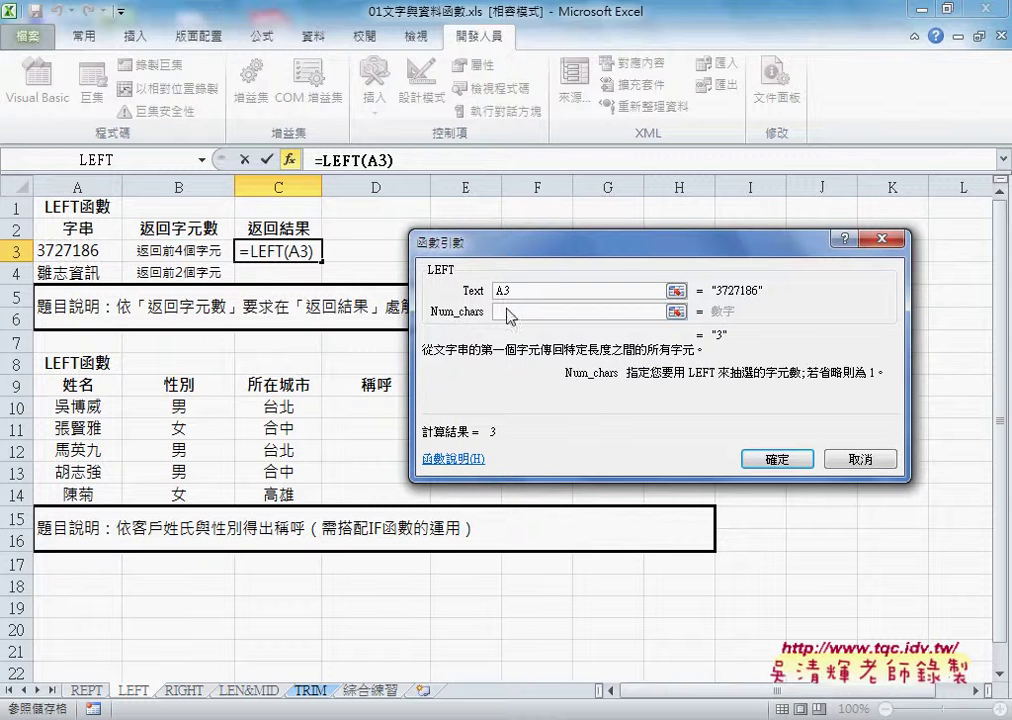
{"action": "type", "text": "4"}
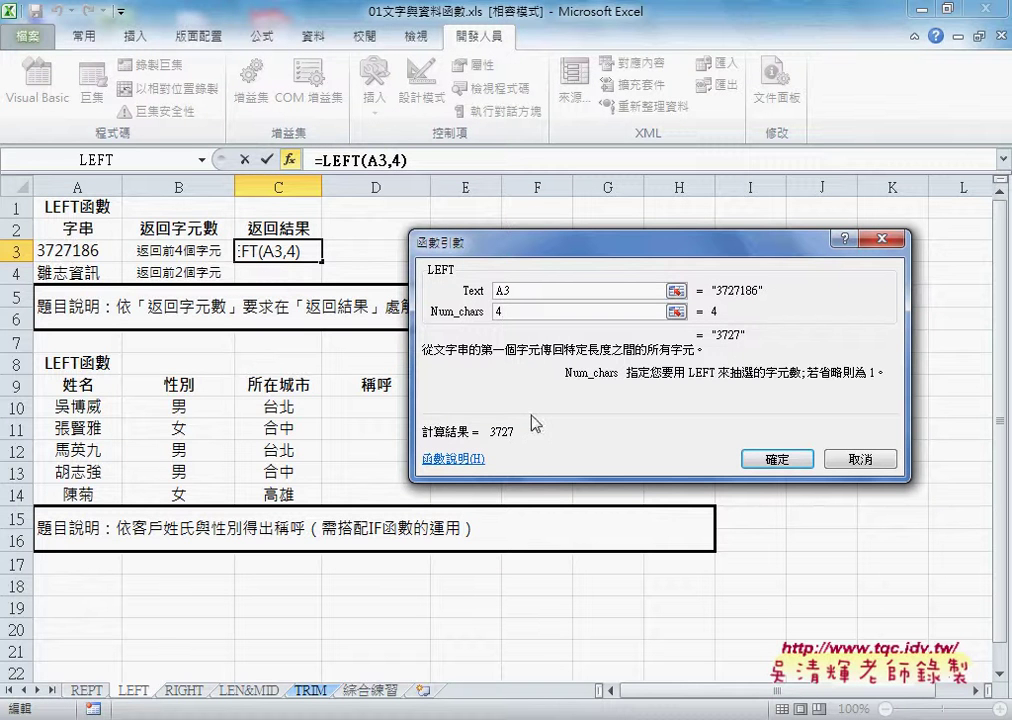
{"action": "left_click", "coordinate": [795, 462]}
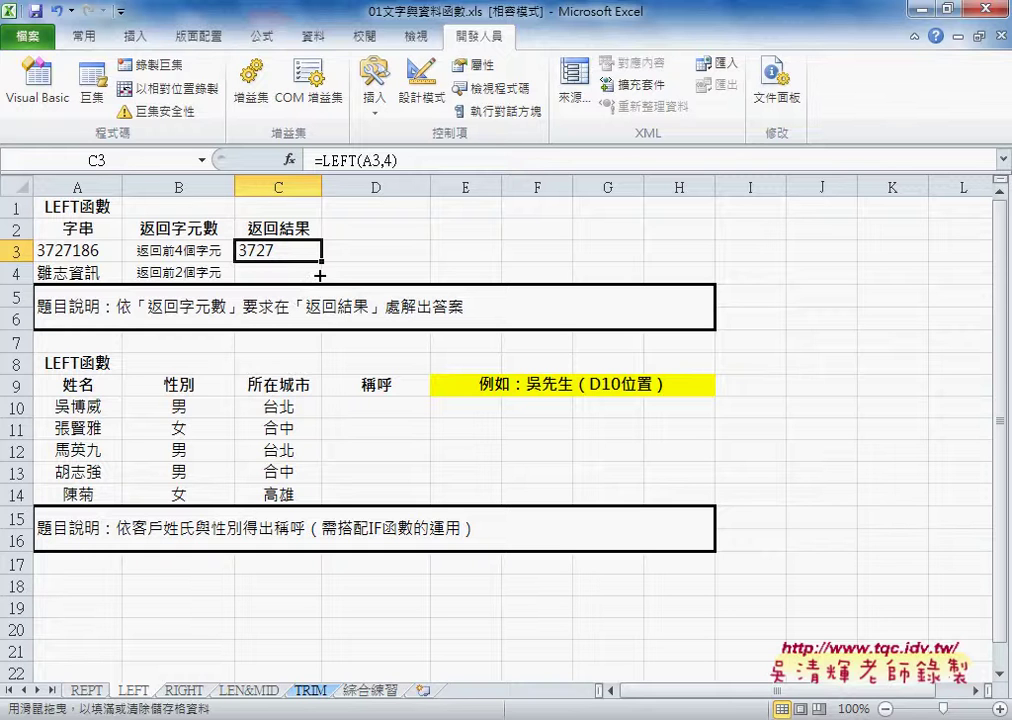
Step: Copy C3's formula to C4 and change its character count to 2, giving =LEFT(A4,2)
{"action": "left_click_drag", "start_coordinate": [321, 262], "coordinate": [320, 276]}
{"action": "left_click", "coordinate": [285, 272]}
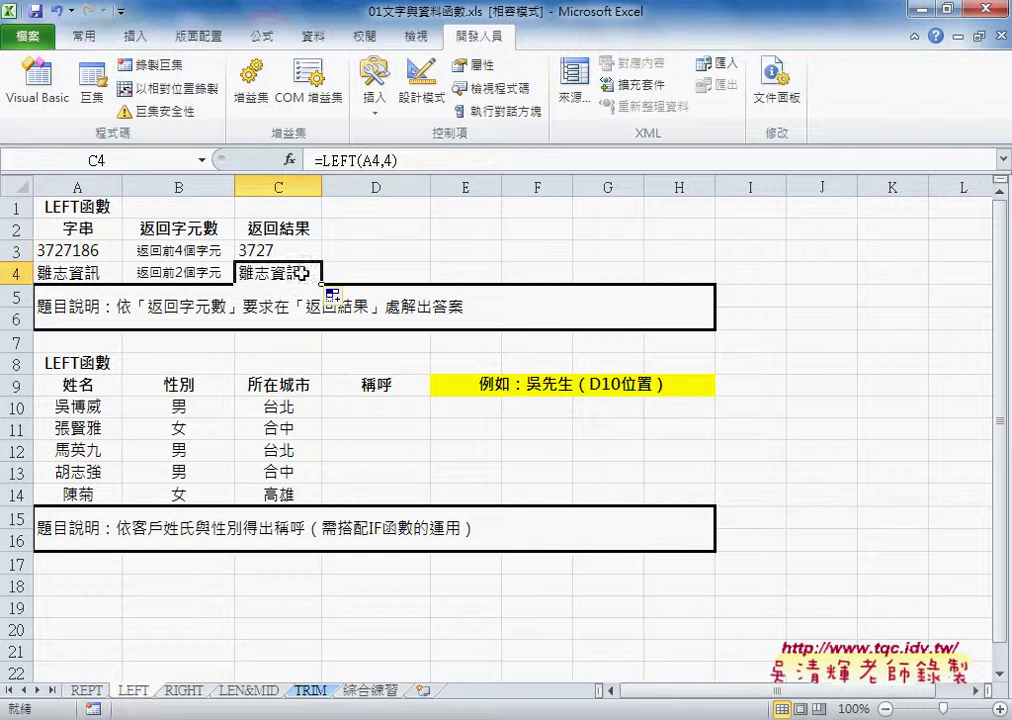
{"action": "left_click", "coordinate": [391, 160]}
{"action": "type", "text": "2"}
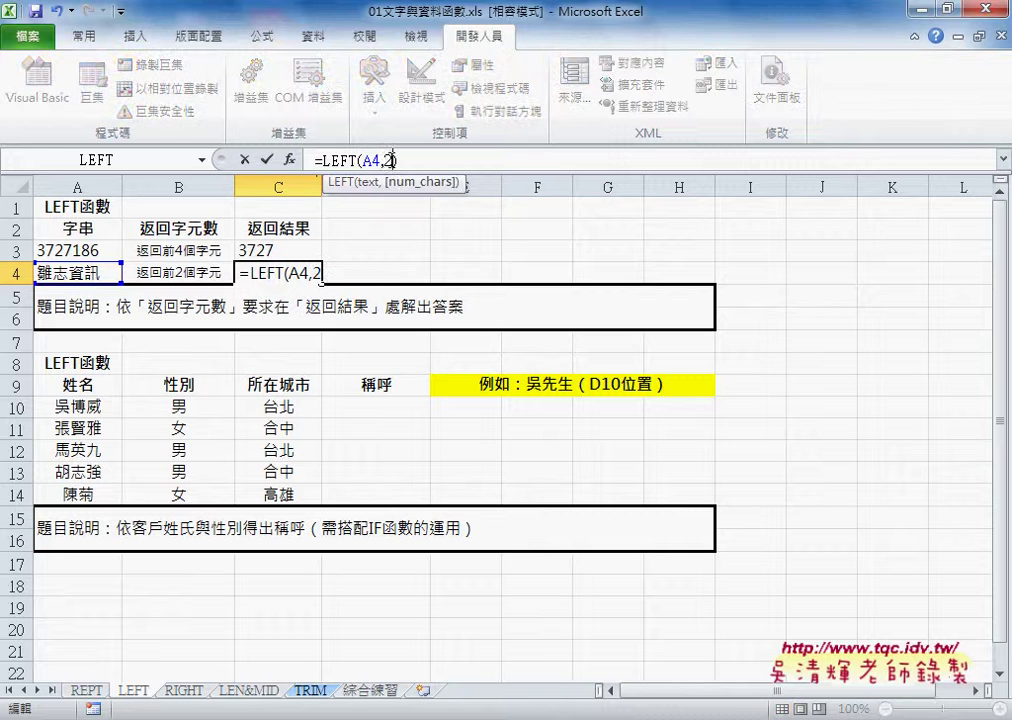
{"action": "left_click", "coordinate": [266, 159]}
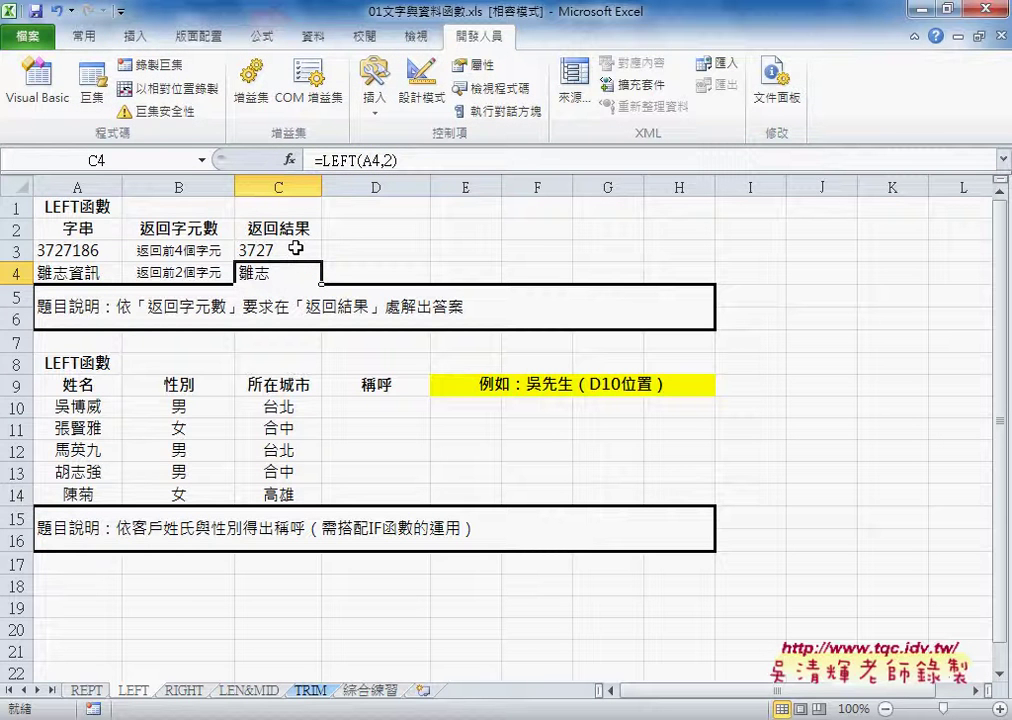
{"action": "left_click", "coordinate": [287, 252]}
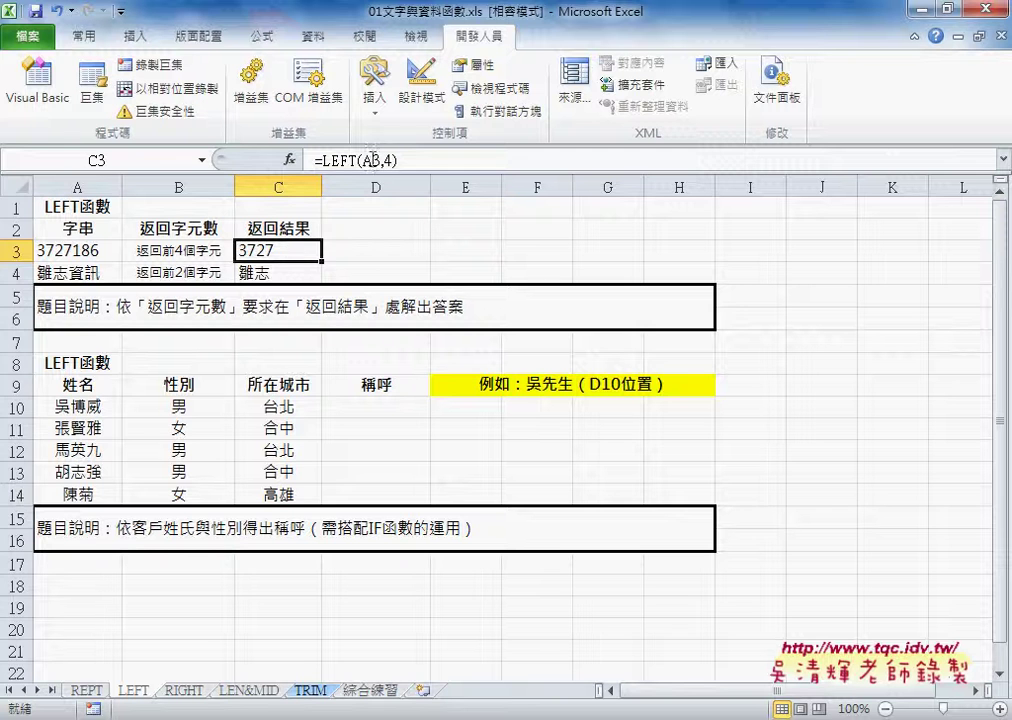
{"action": "left_click", "coordinate": [287, 275]}
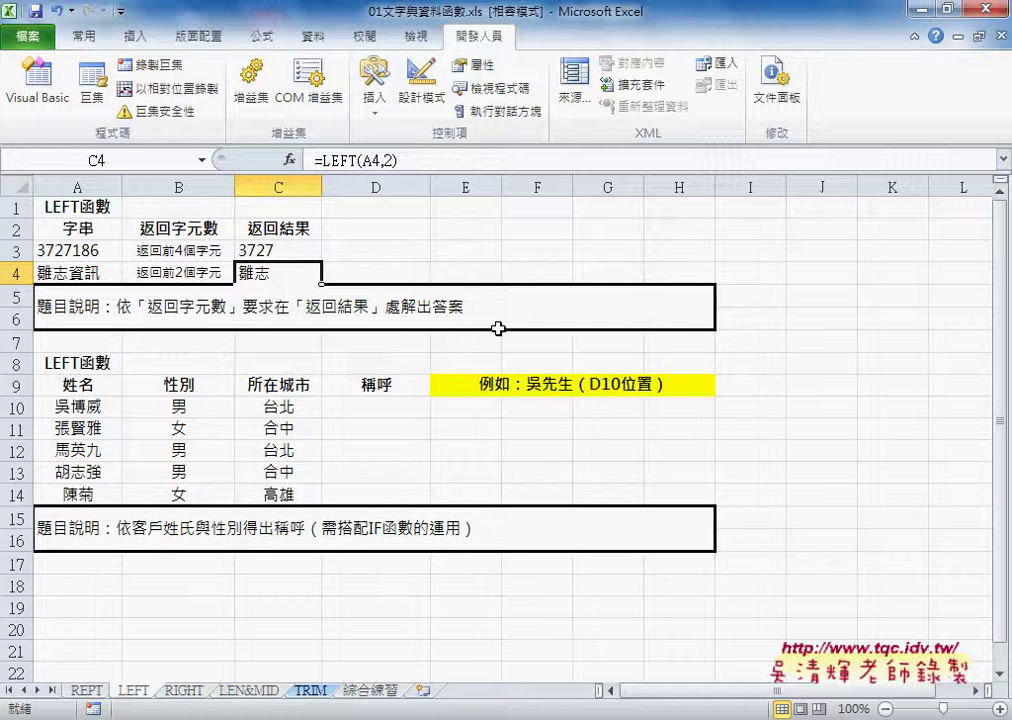
{"action": "left_click", "coordinate": [390, 407]}
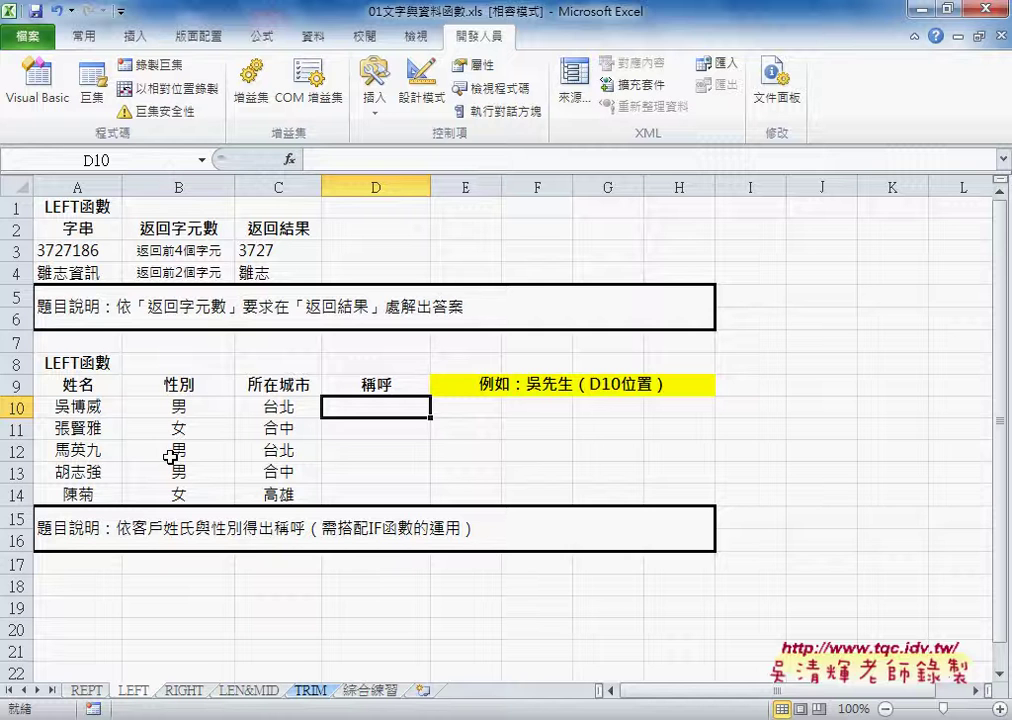
{"action": "left_click_drag", "start_coordinate": [368, 541], "coordinate": [386, 539]}
{"action": "key", "text": "Escape"}
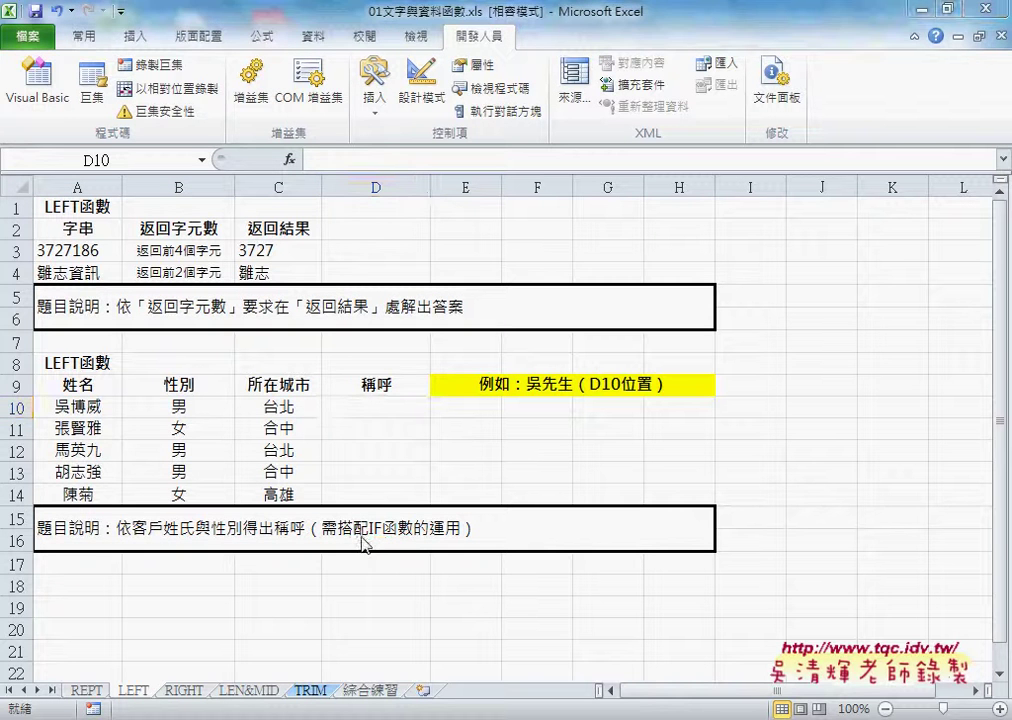
{"action": "left_click", "coordinate": [387, 401]}
Step: Enter =LEFT(A10,1) in D10 to extract the surname 吳 from the customer's name
{"action": "left_click", "coordinate": [289, 159]}
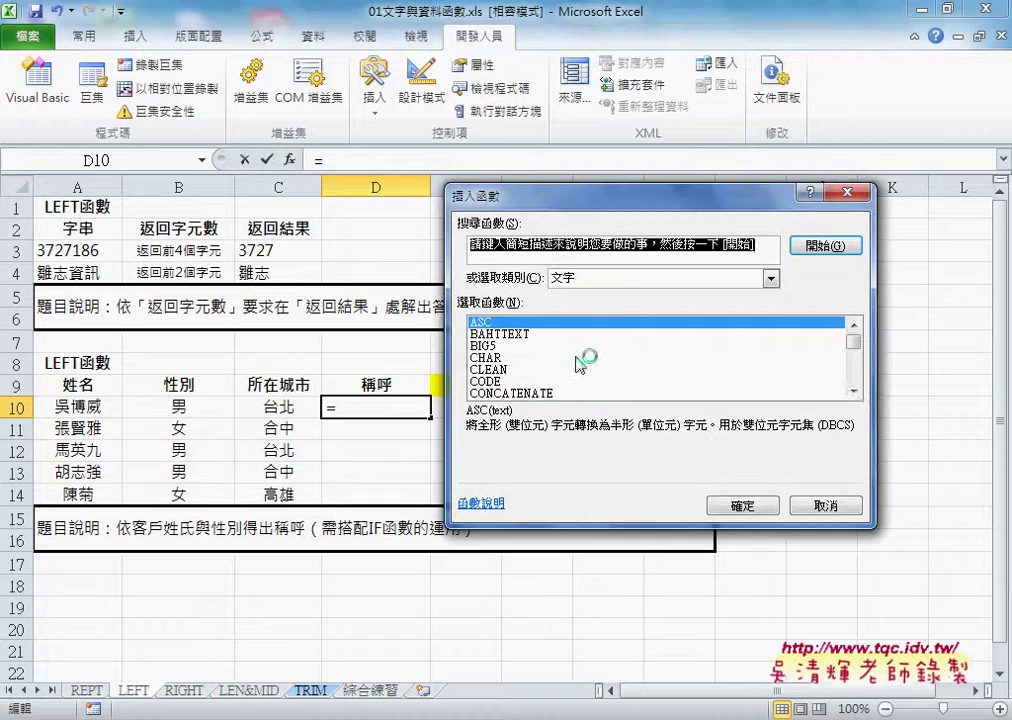
{"action": "left_click", "coordinate": [854, 391]}
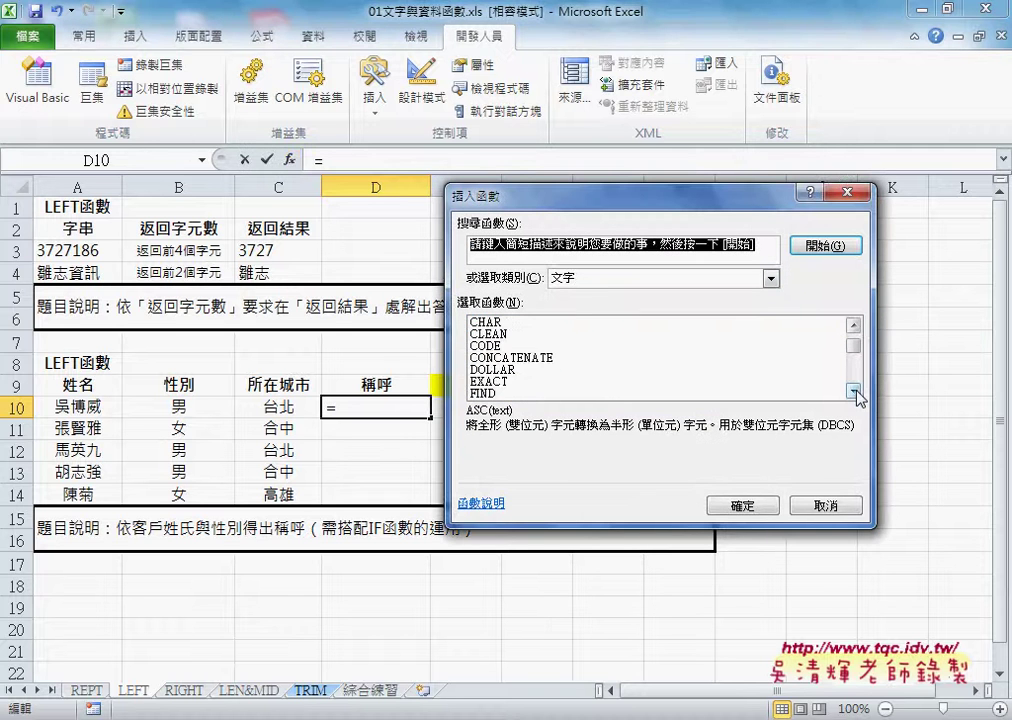
{"action": "left_click", "coordinate": [854, 391]}
{"action": "left_click", "coordinate": [500, 381]}
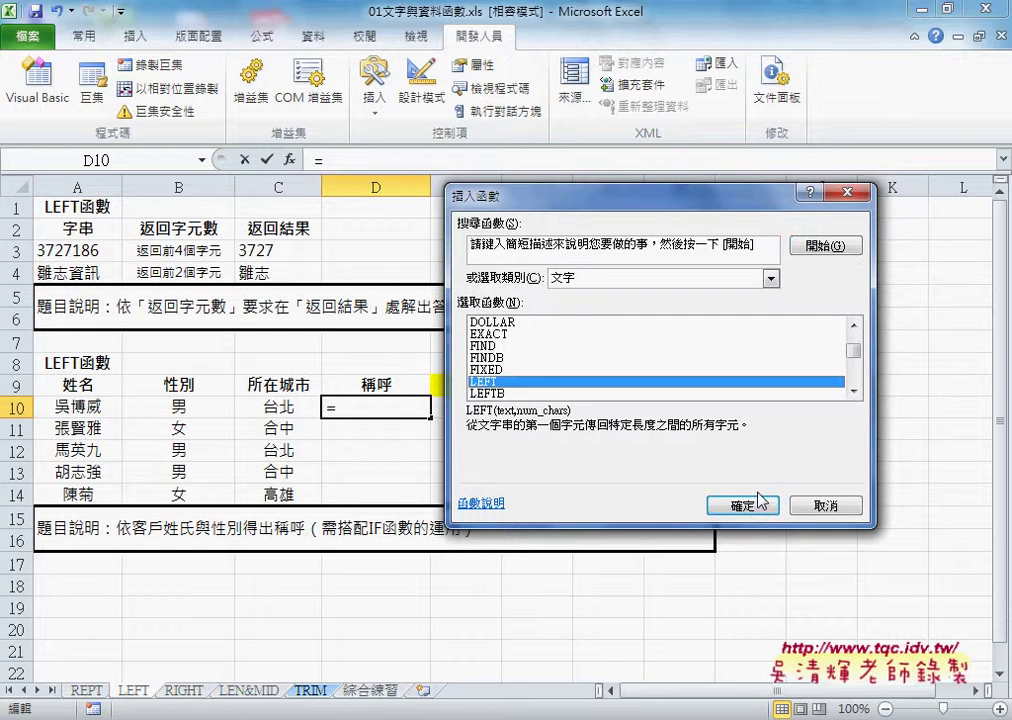
{"action": "left_click", "coordinate": [756, 502]}
{"action": "left_click", "coordinate": [85, 406]}
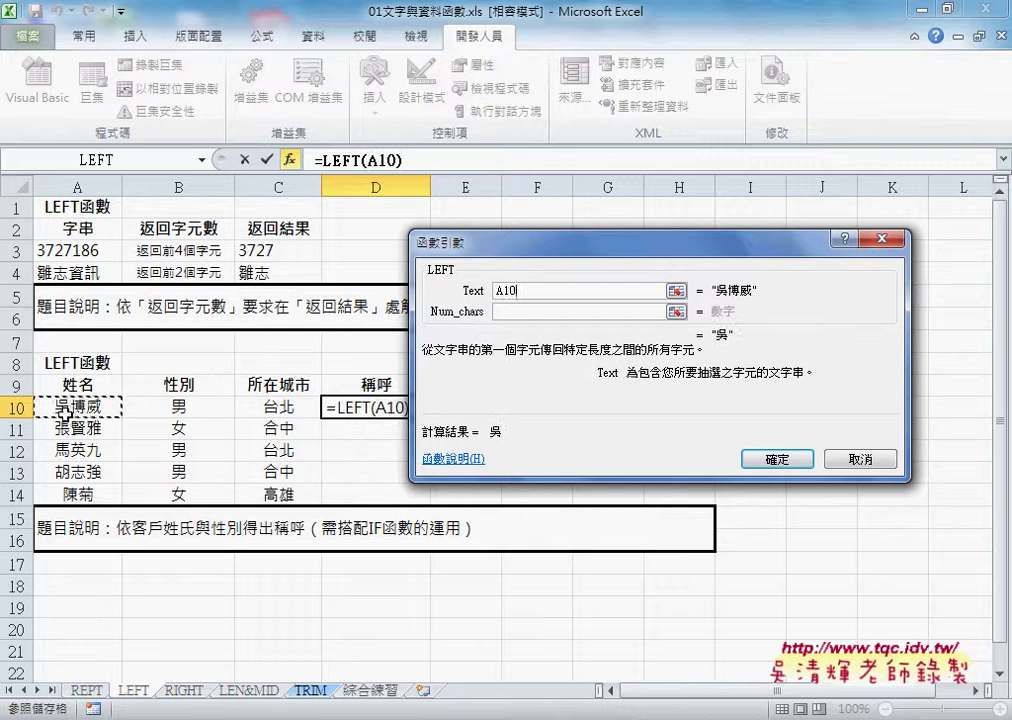
{"action": "left_click", "coordinate": [521, 313]}
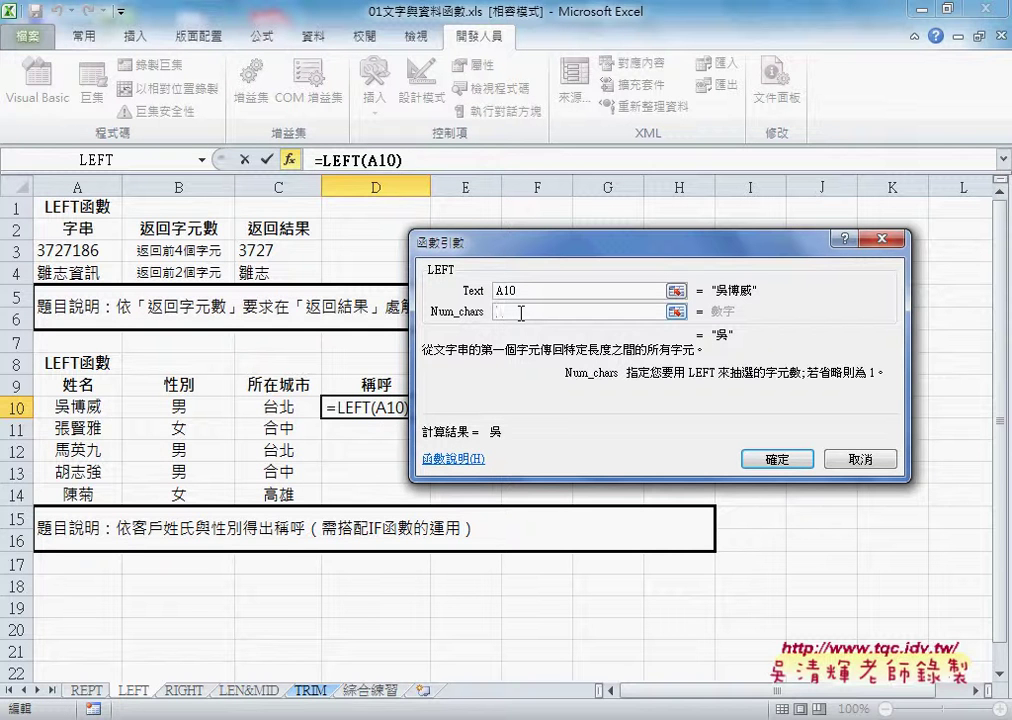
{"action": "type", "text": "1"}
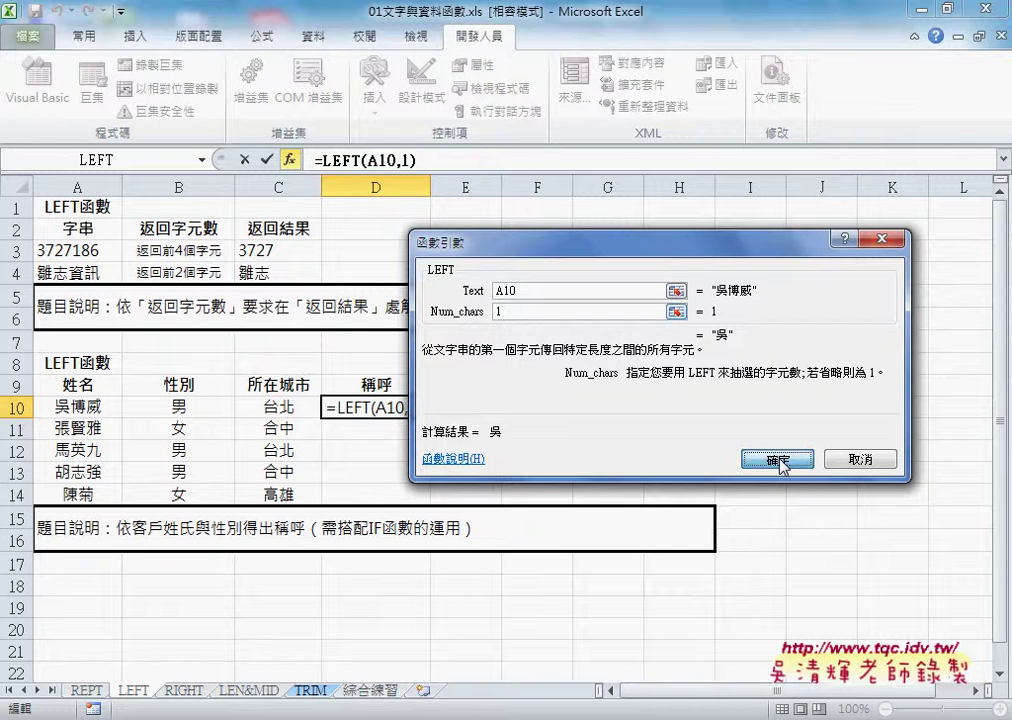
{"action": "left_click", "coordinate": [779, 461]}
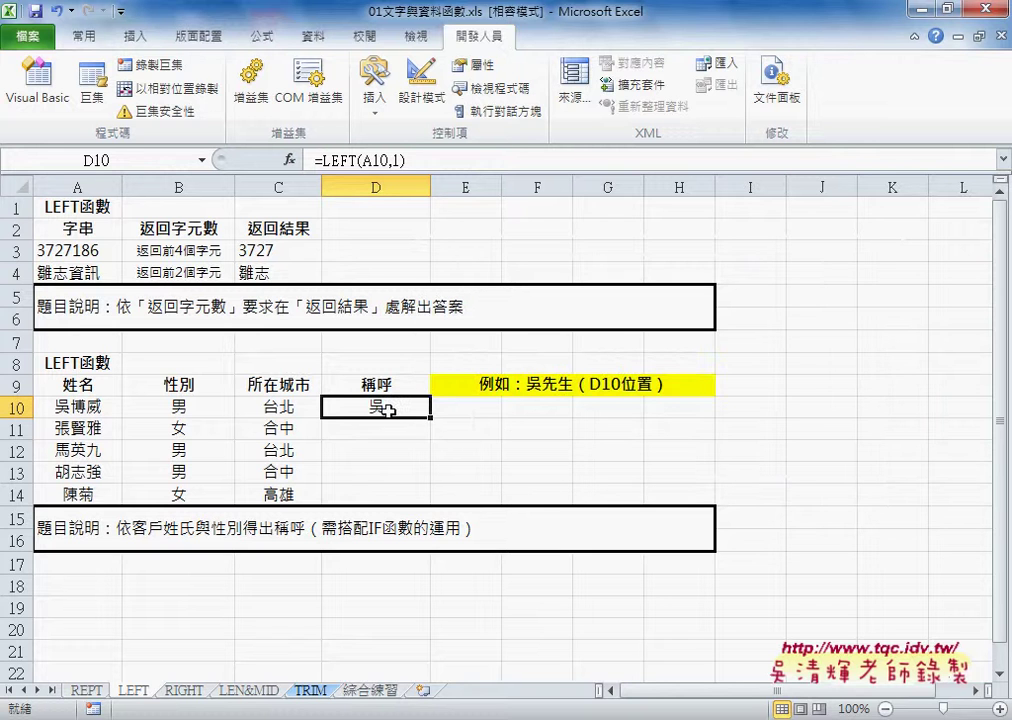
{"action": "left_click", "coordinate": [457, 161]}
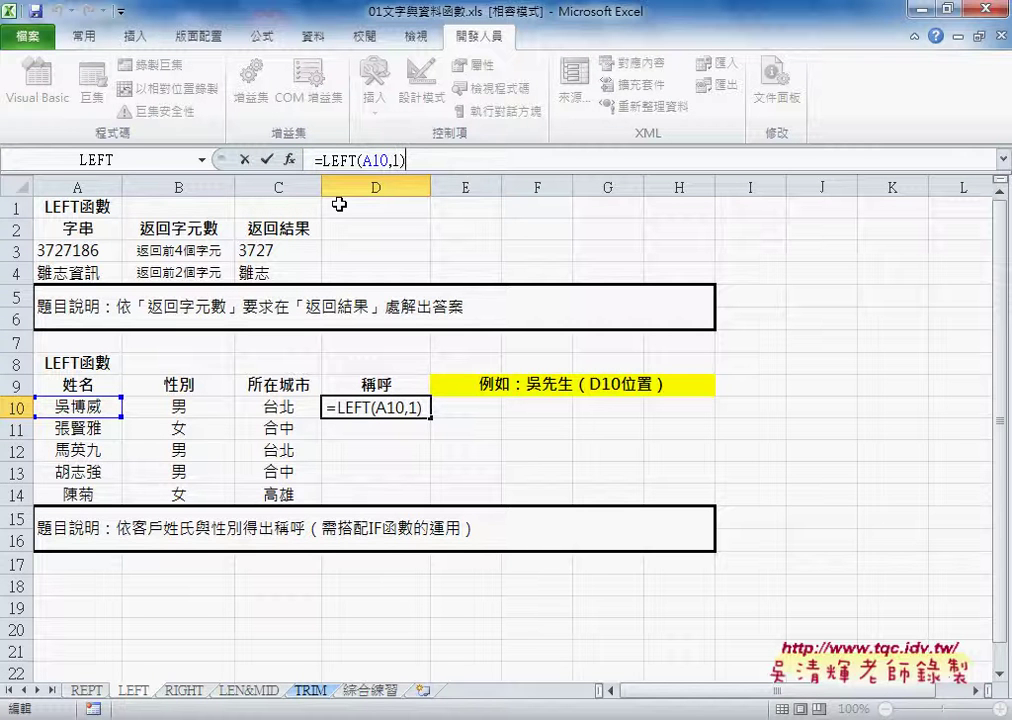
Step: Look up IF in the Logical category, then cancel, keeping the LEFT formula
{"action": "left_click", "coordinate": [204, 160]}
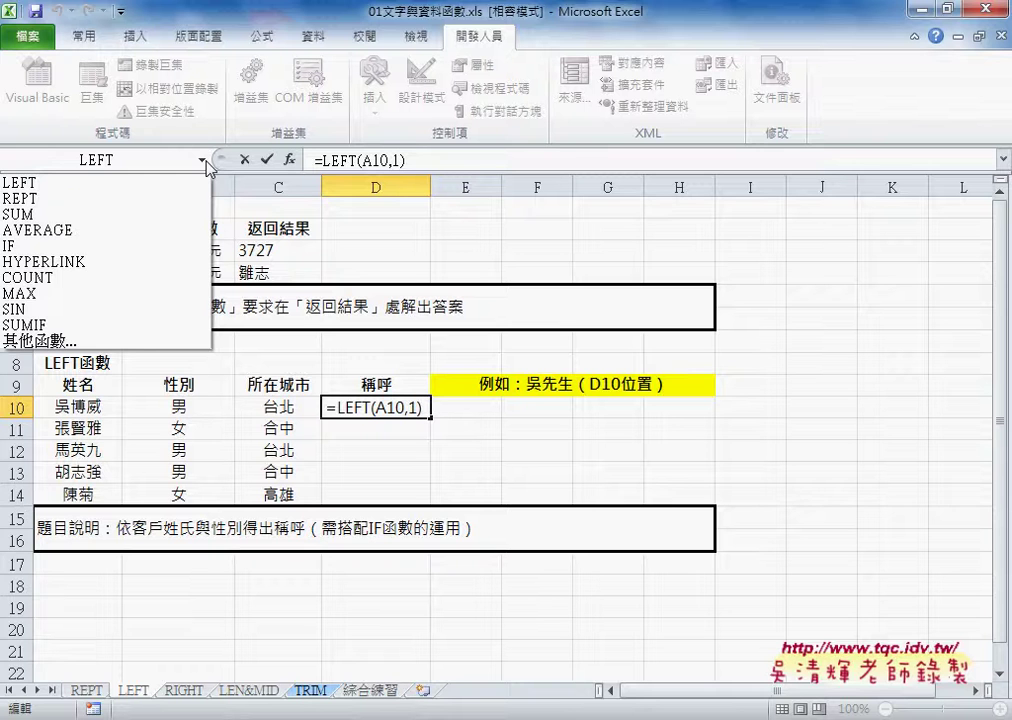
{"action": "left_click", "coordinate": [135, 340]}
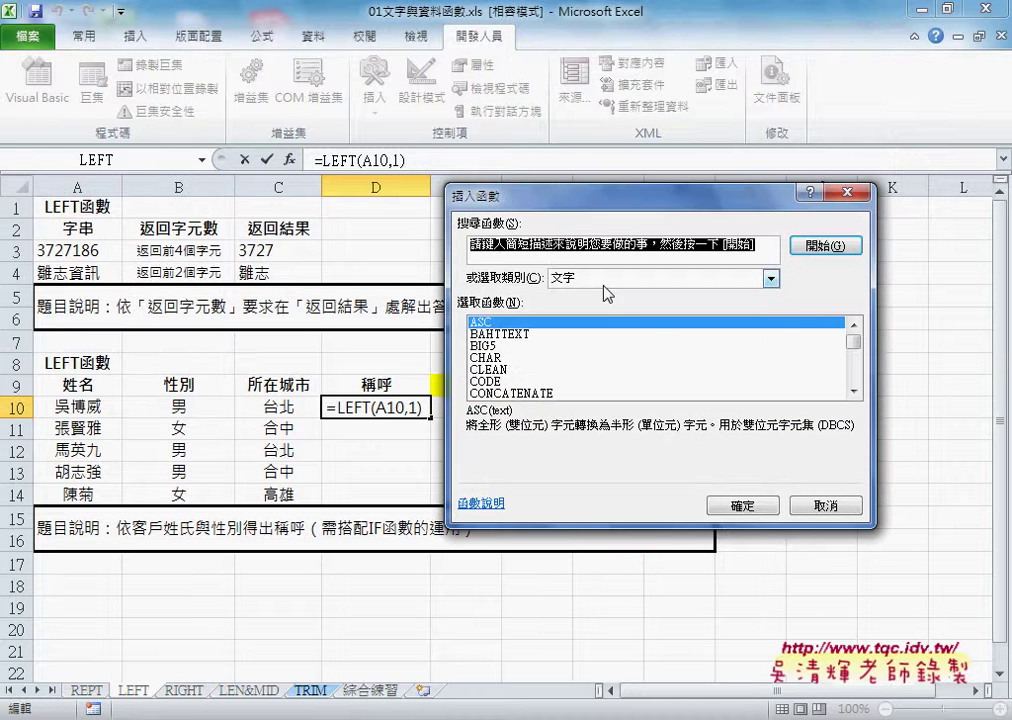
{"action": "left_click", "coordinate": [771, 279]}
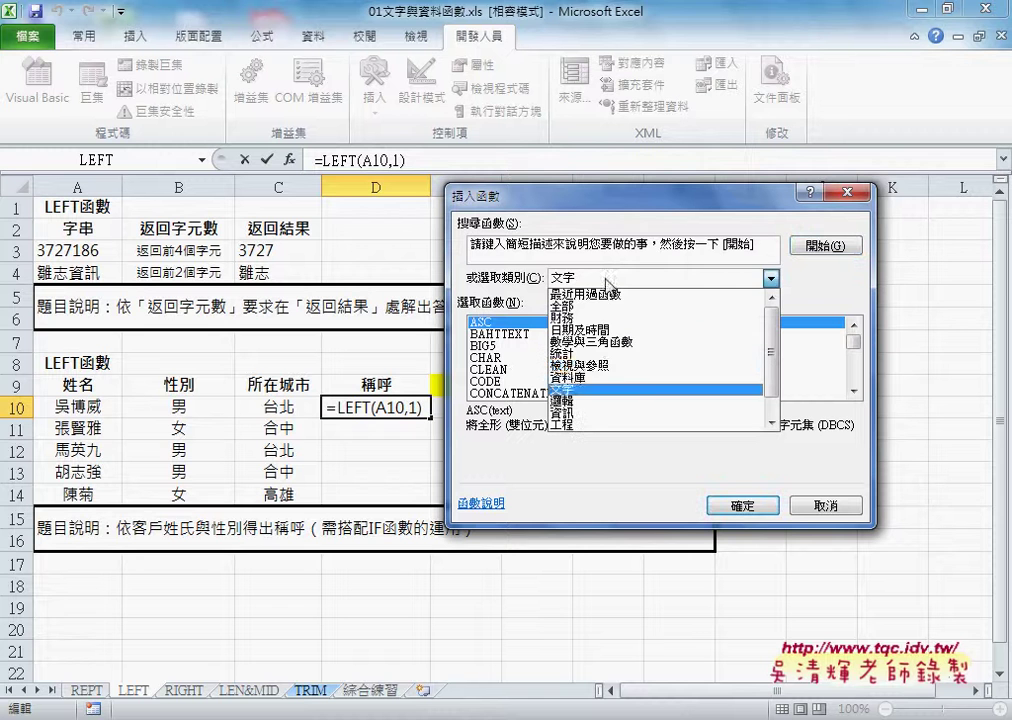
{"action": "left_click", "coordinate": [600, 400]}
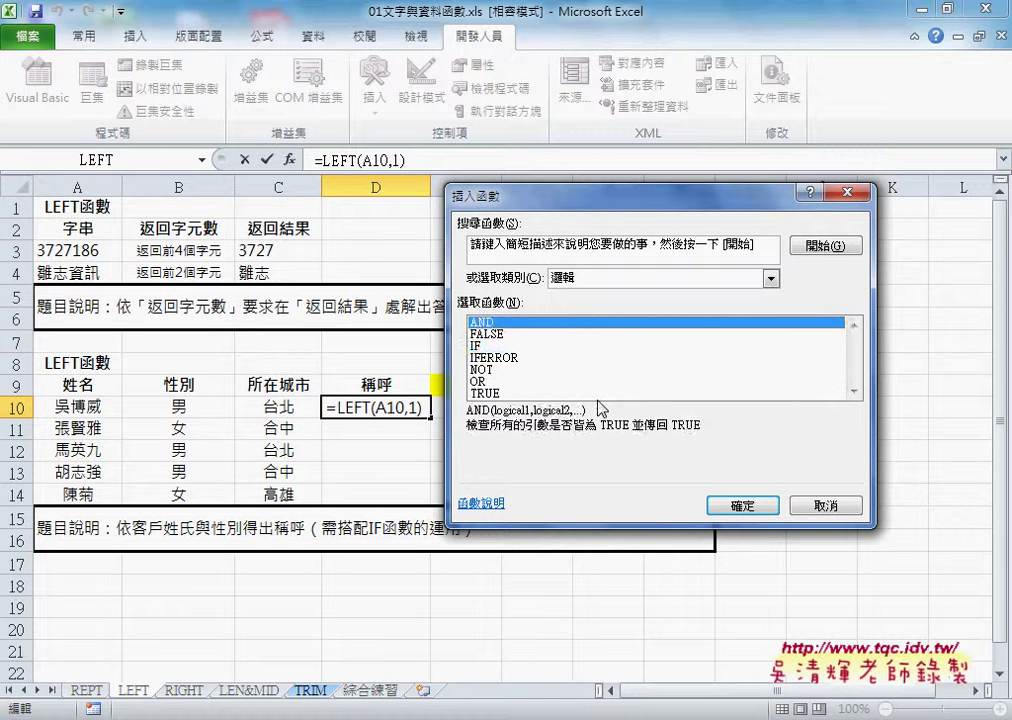
{"action": "left_click", "coordinate": [478, 346]}
{"action": "left_click", "coordinate": [740, 506]}
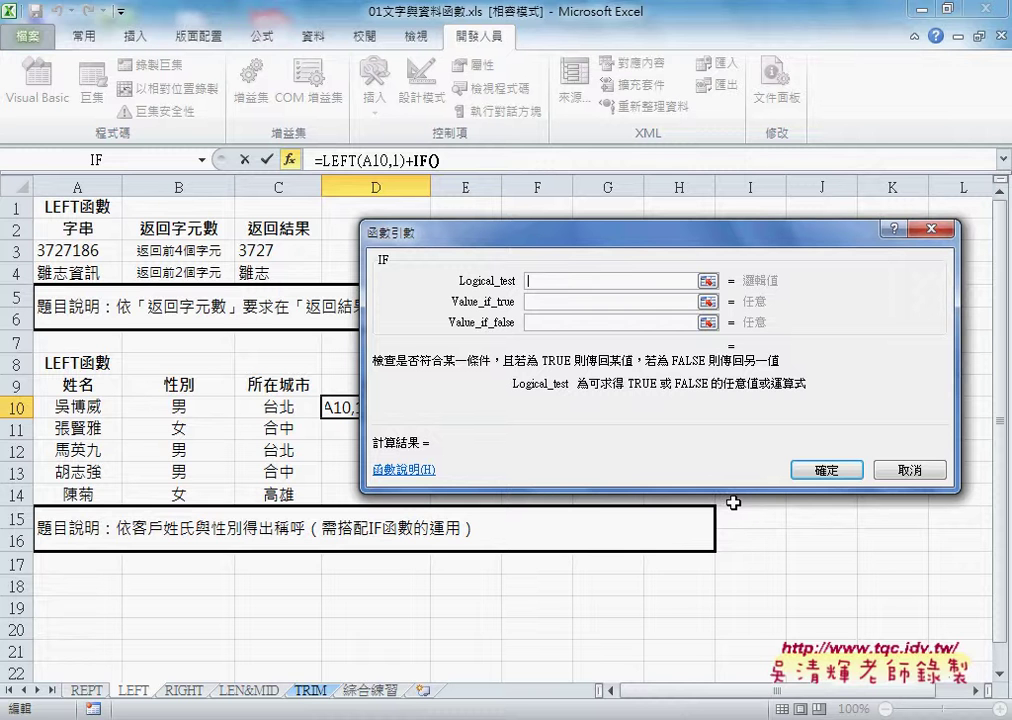
{"action": "left_click", "coordinate": [909, 469]}
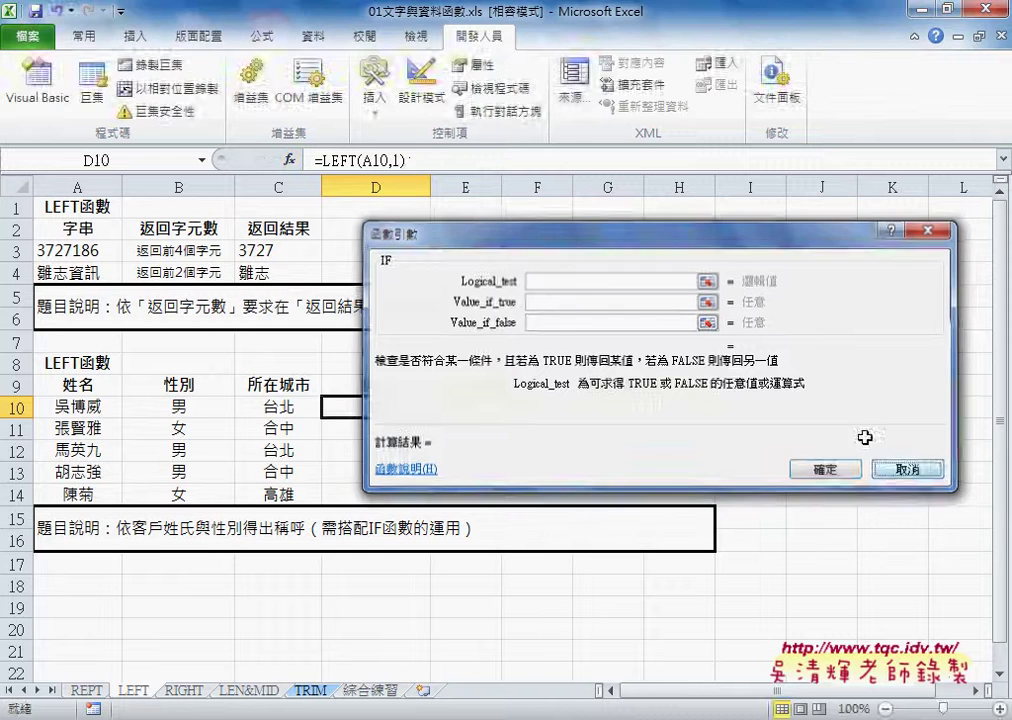
Step: Append & to D10's formula and nest an IF function after it
{"action": "left_click", "coordinate": [436, 161]}
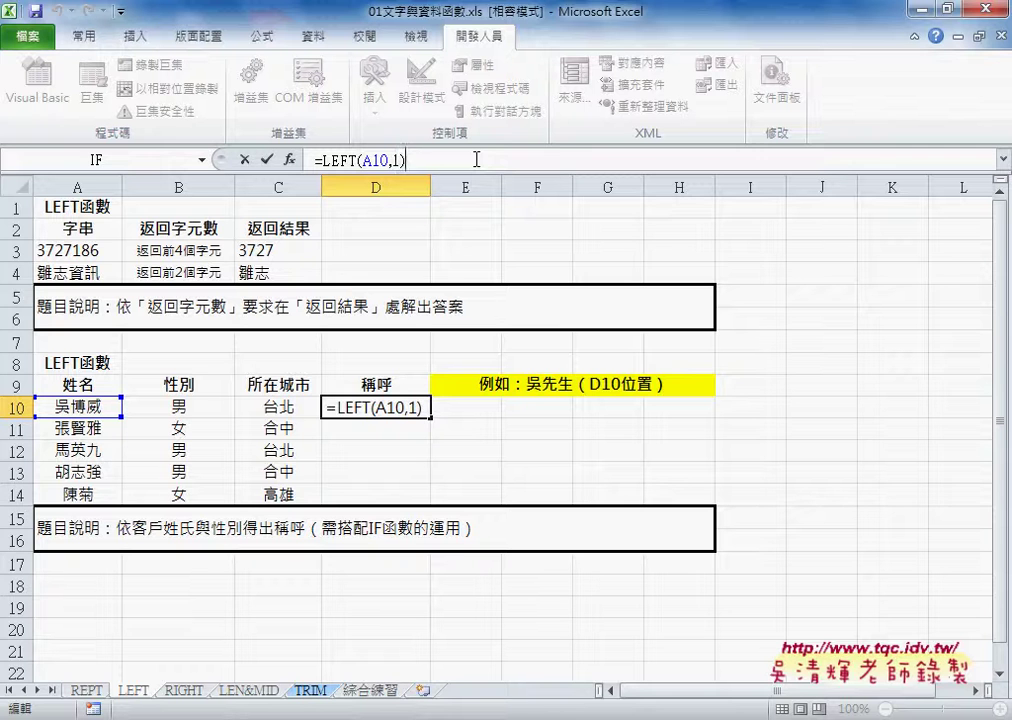
{"action": "type", "text": "&"}
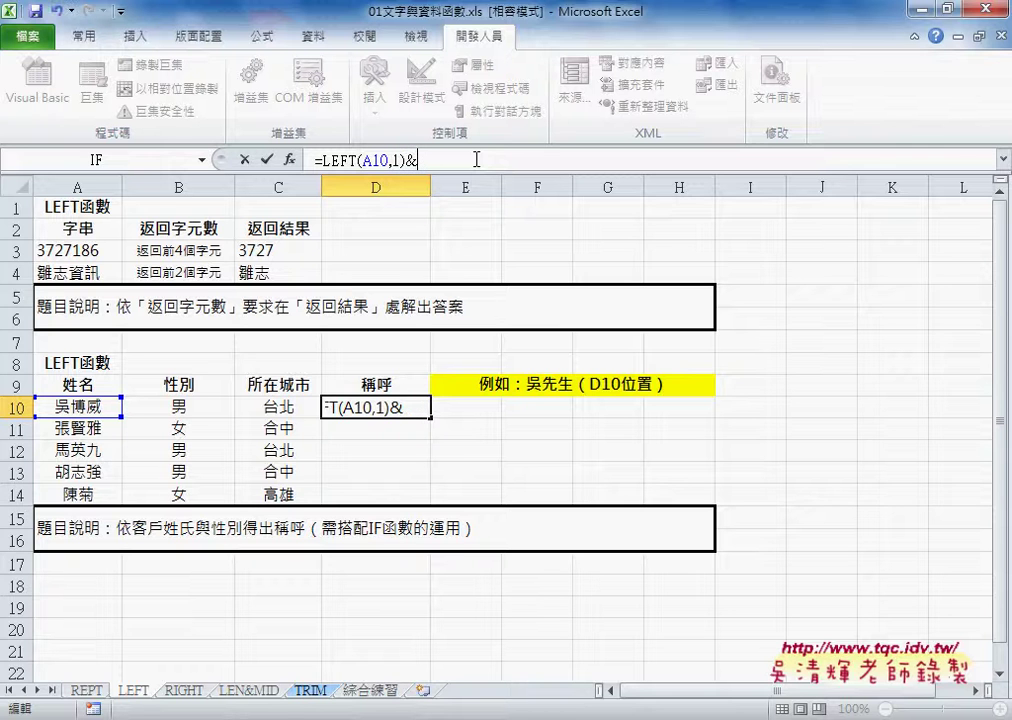
{"action": "left_click", "coordinate": [202, 160]}
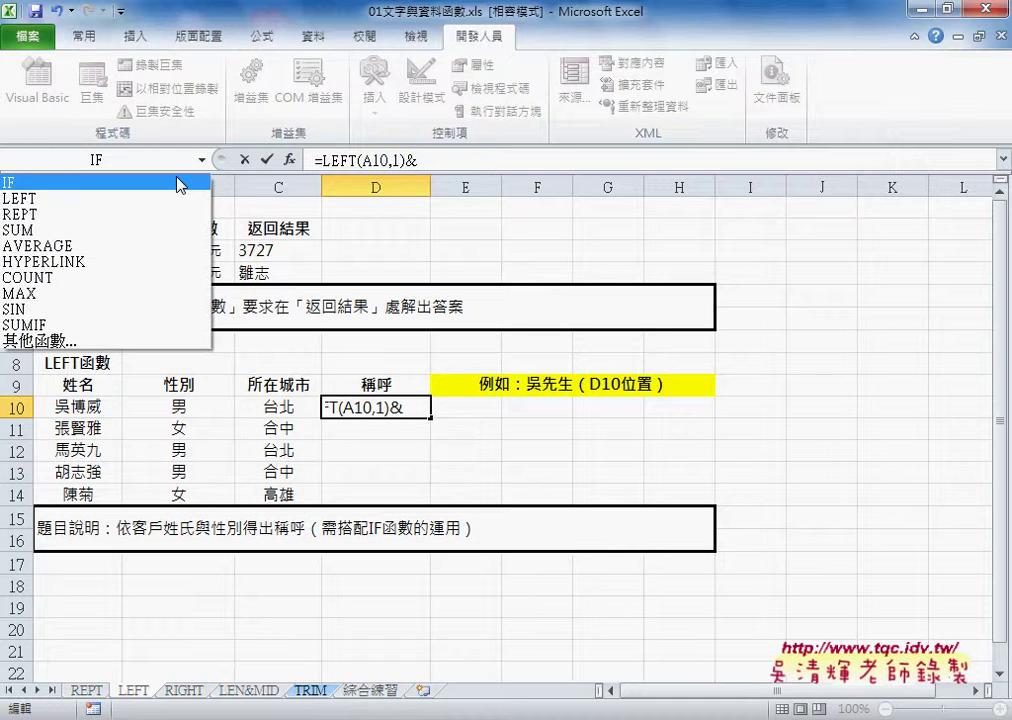
{"action": "left_click", "coordinate": [178, 185]}
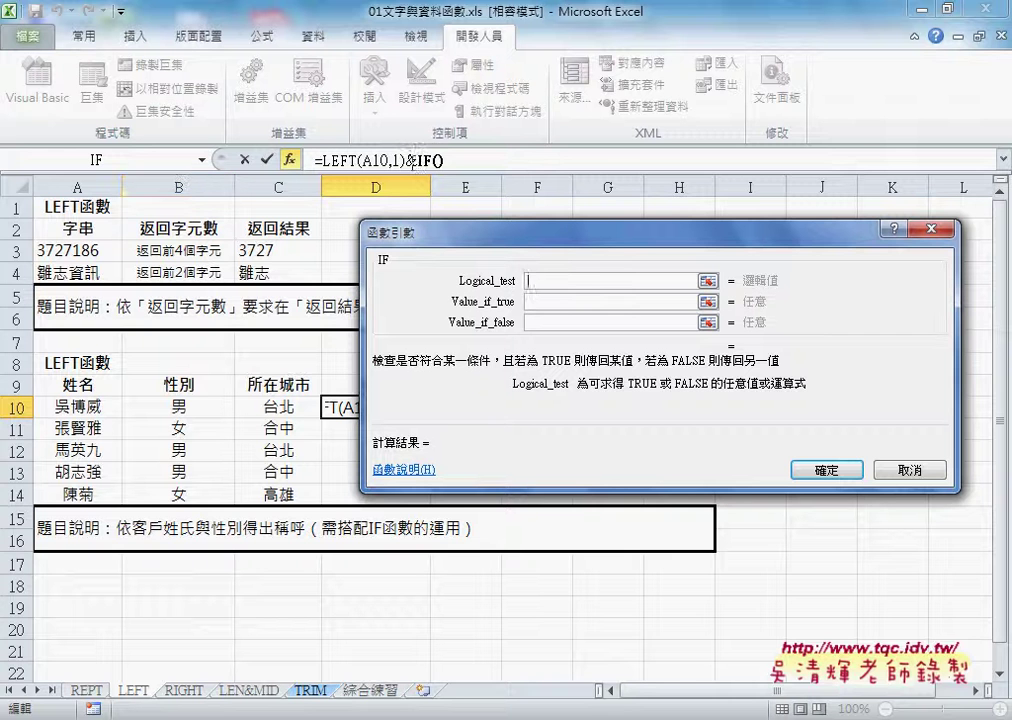
{"action": "left_click_drag", "start_coordinate": [529, 238], "coordinate": [585, 164]}
Step: Set the IF condition to B10="男"
{"action": "left_click", "coordinate": [204, 407]}
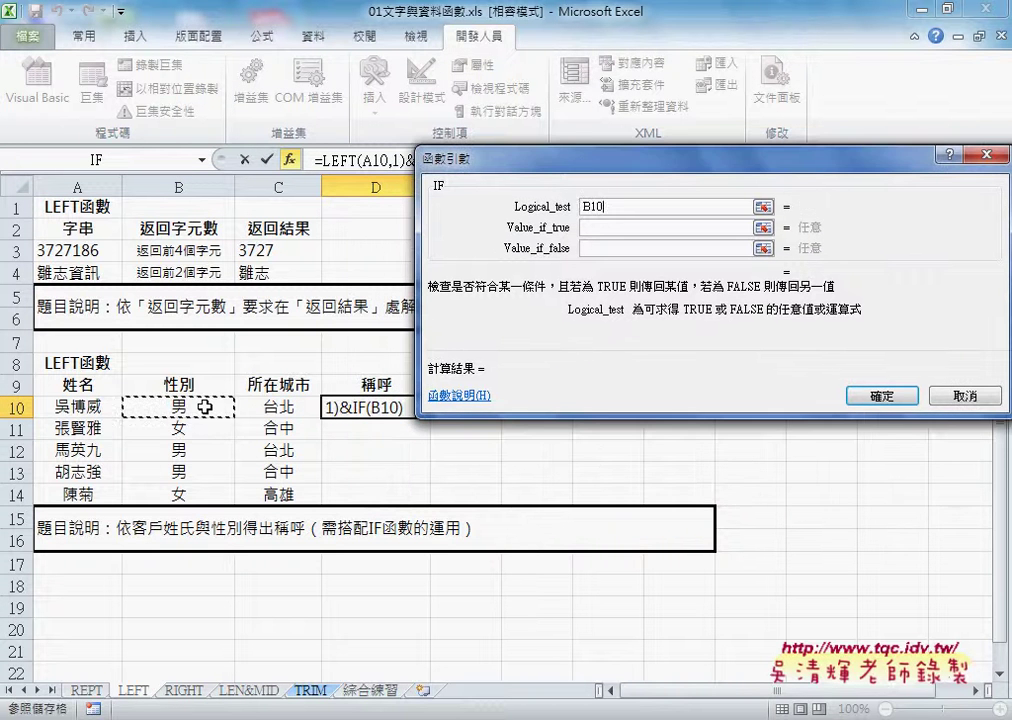
{"action": "type", "text": "="}
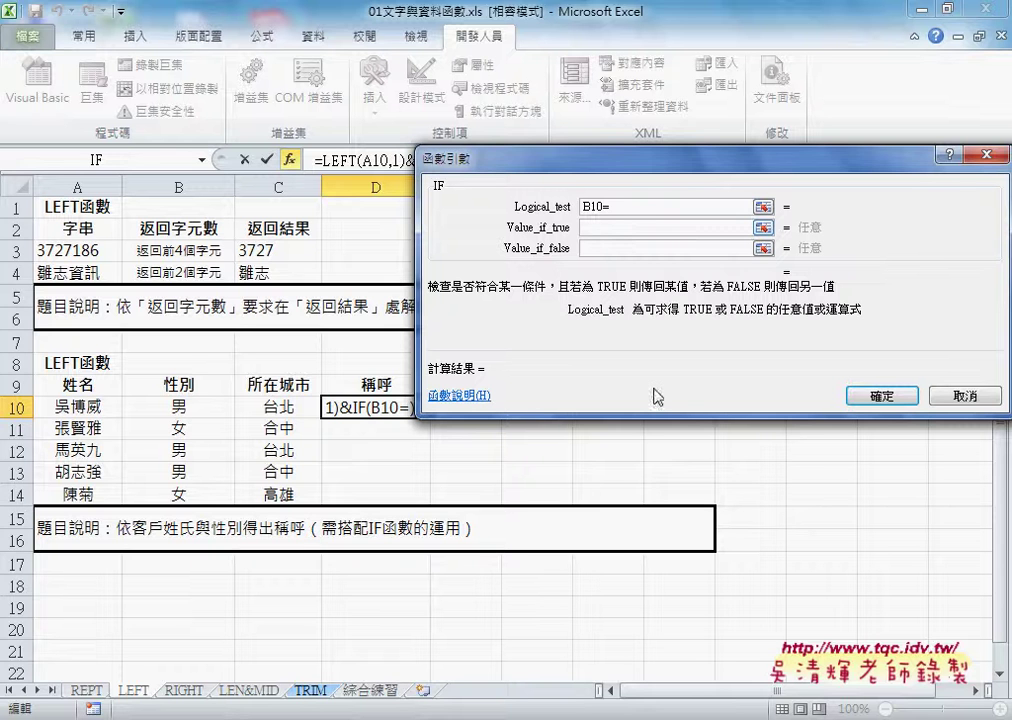
{"action": "type", "text": "\"\""}
{"action": "type", "text": "南"}
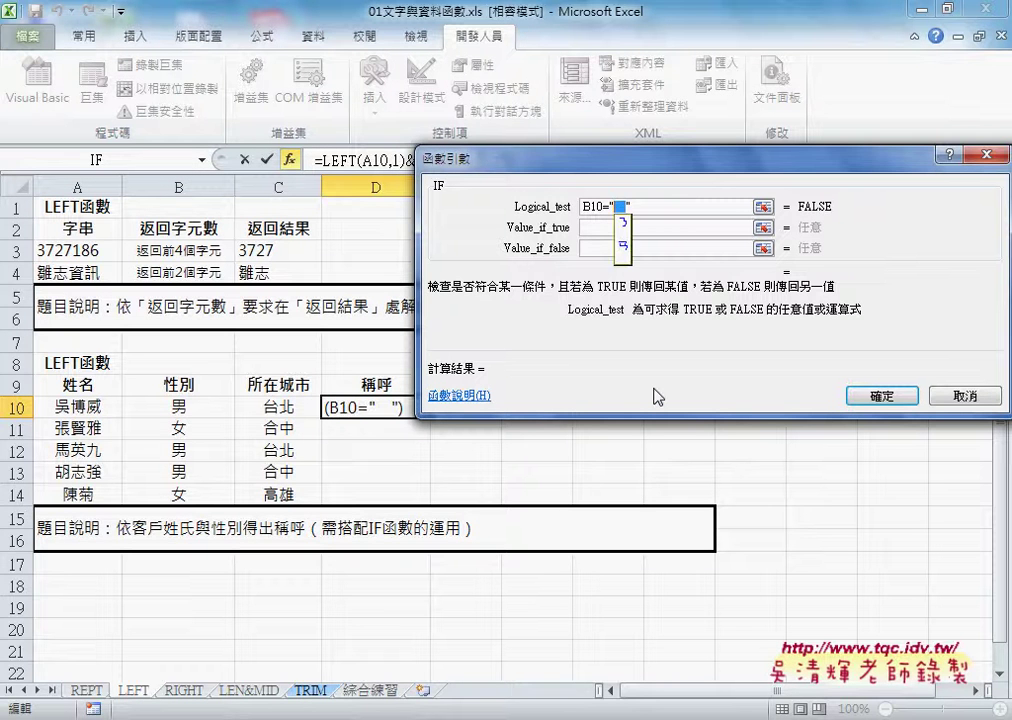
{"action": "key", "text": "Down"}
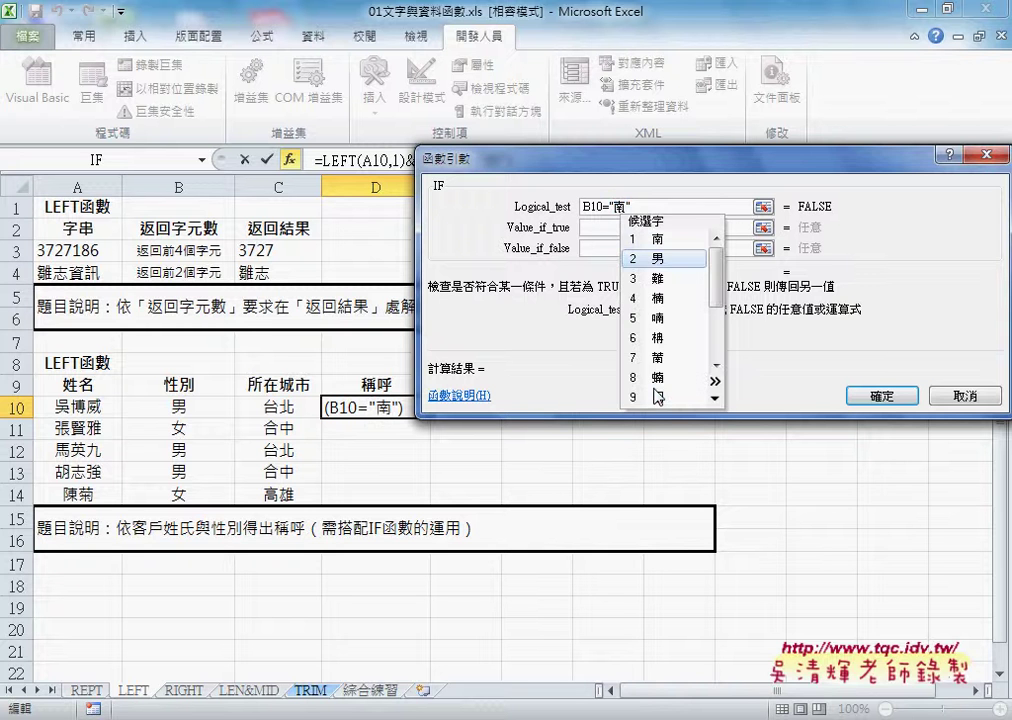
{"action": "key", "text": "Return"}
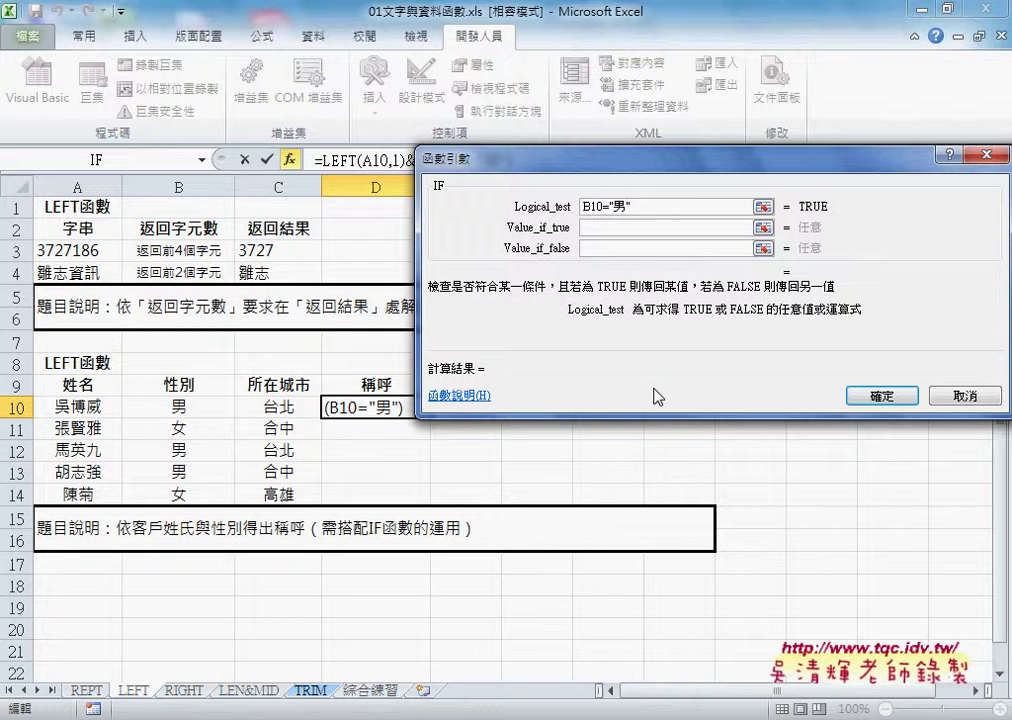
{"action": "key", "text": "Tab"}
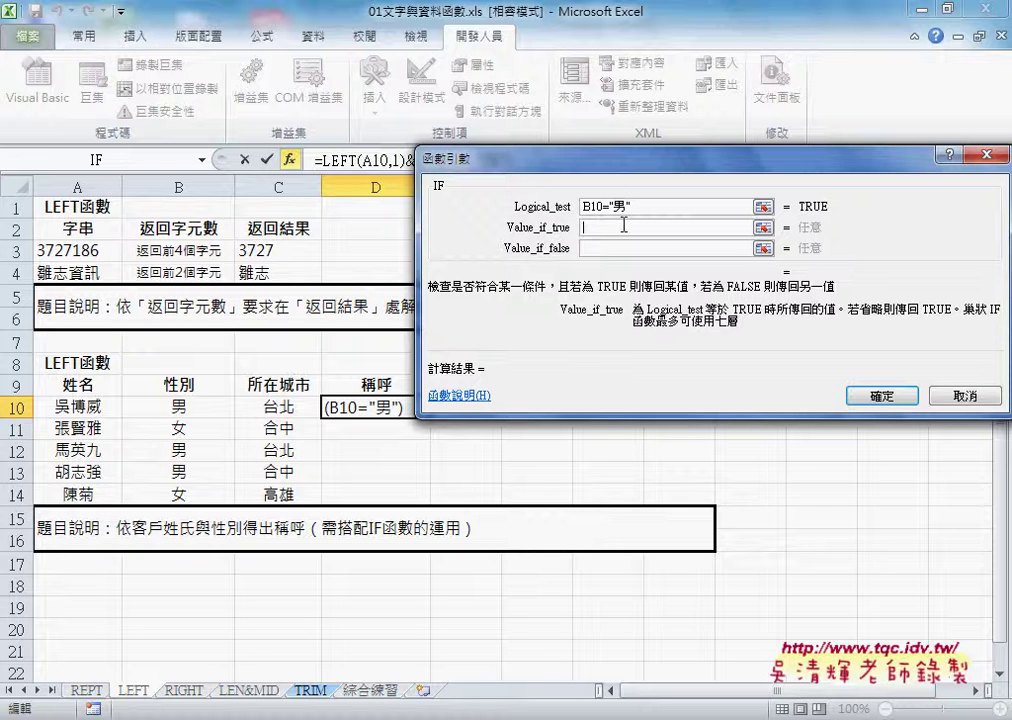
Step: Set the IF results to "先生" when true and "小姐" when false
{"action": "type", "text": "v"}
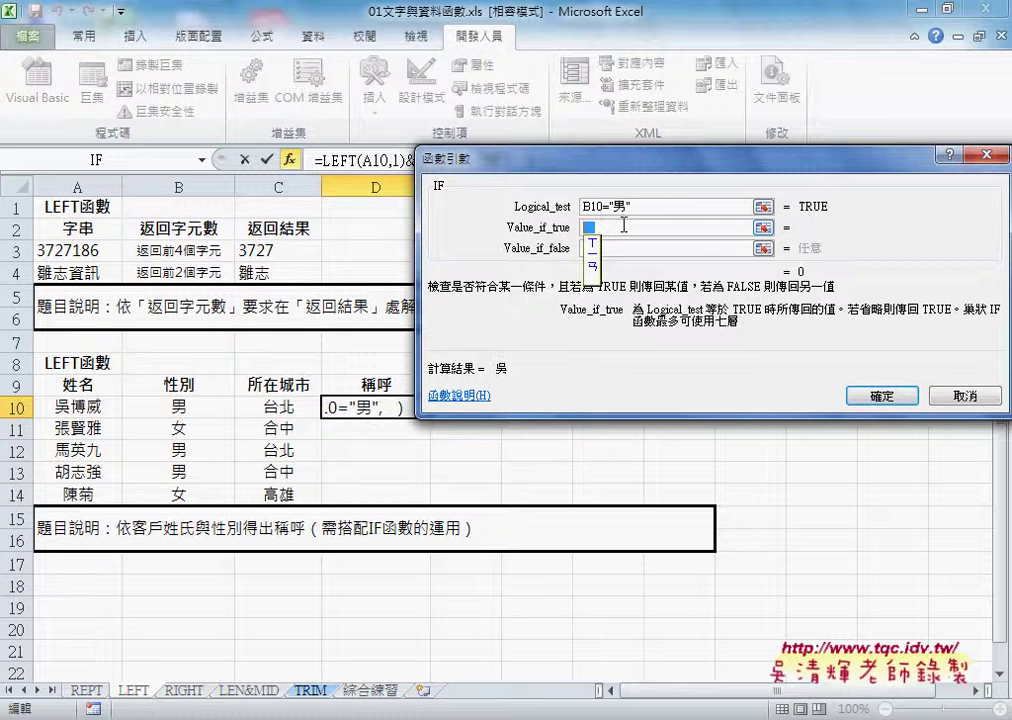
{"action": "type", "text": "u0 g/"}
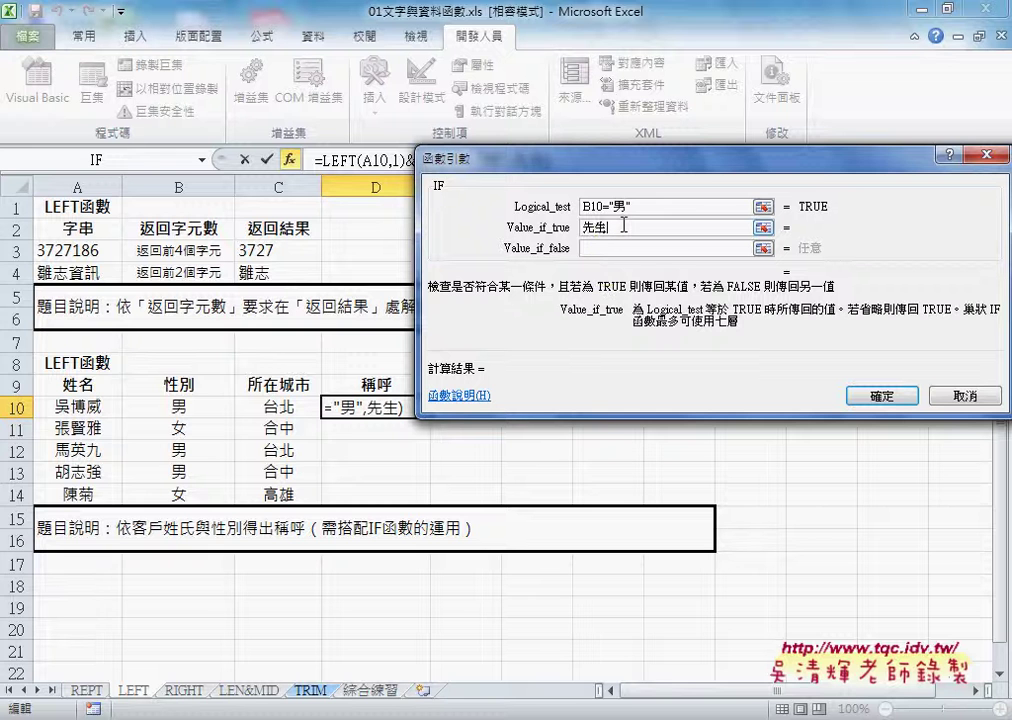
{"action": "left_click", "coordinate": [650, 250]}
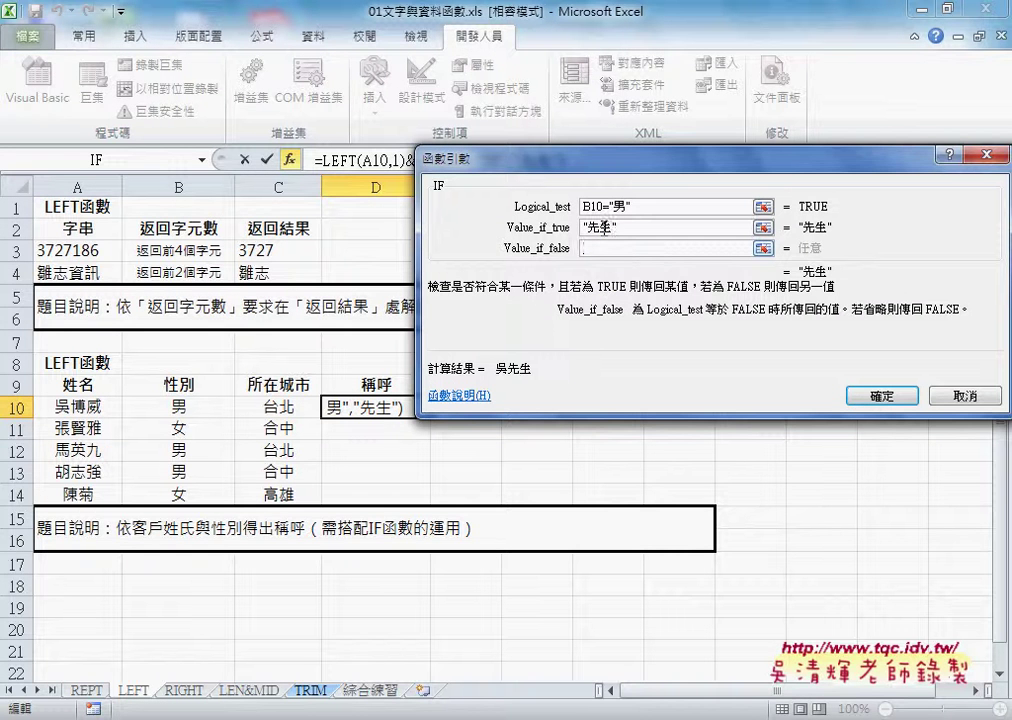
{"action": "type", "text": "v"}
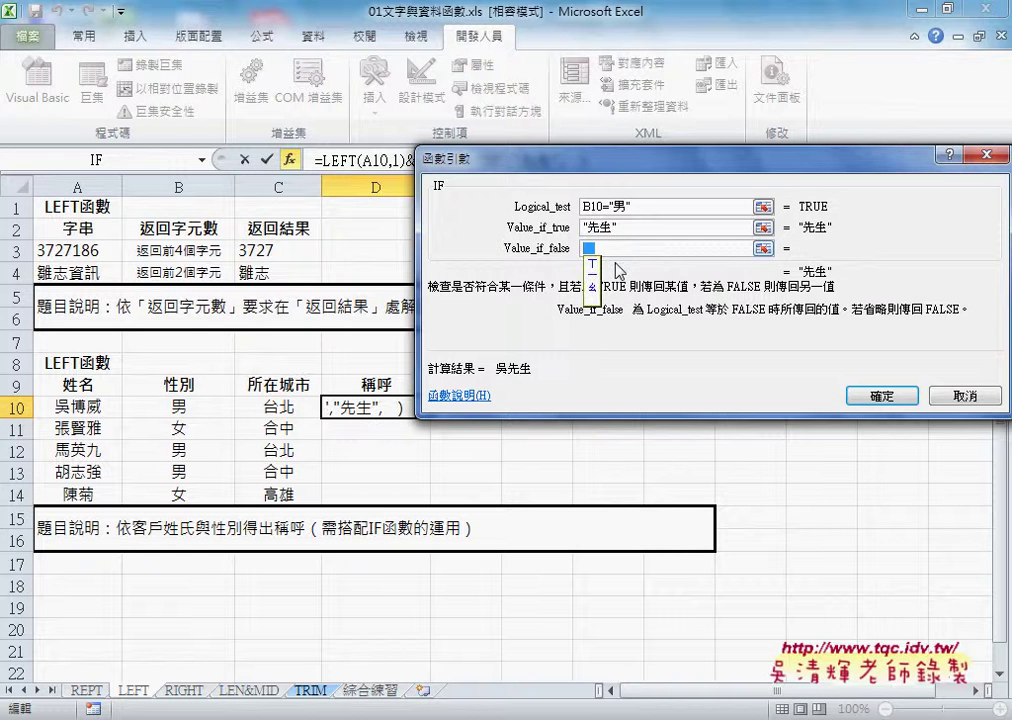
{"action": "type", "text": "小姐"}
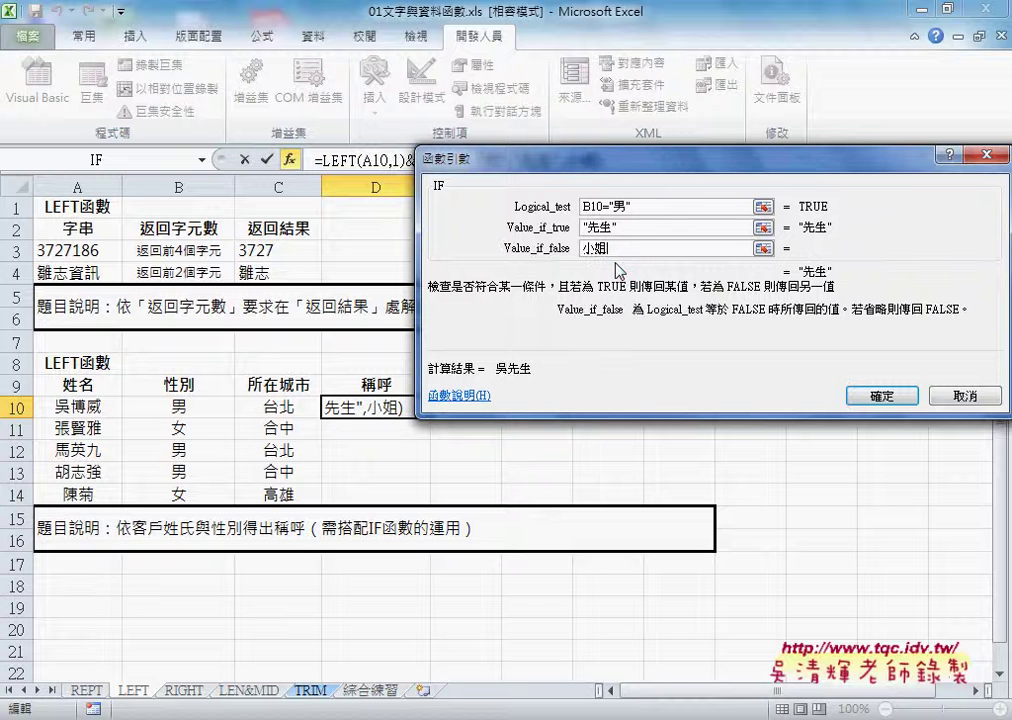
{"action": "left_click", "coordinate": [645, 227]}
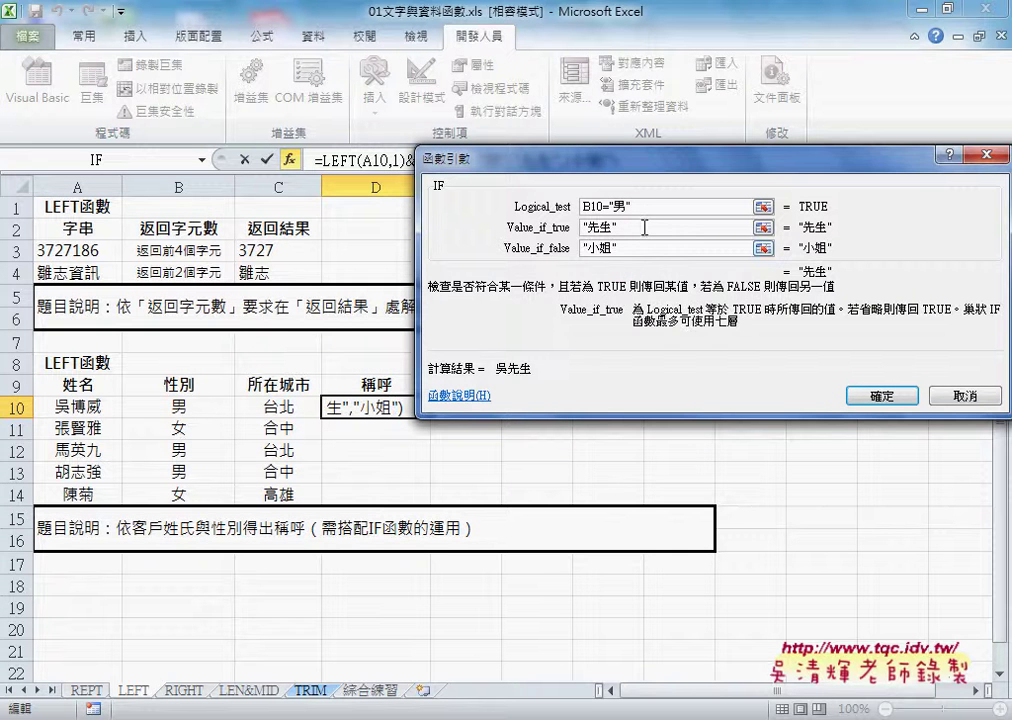
{"action": "left_click_drag", "start_coordinate": [505, 140], "coordinate": [390, 193]}
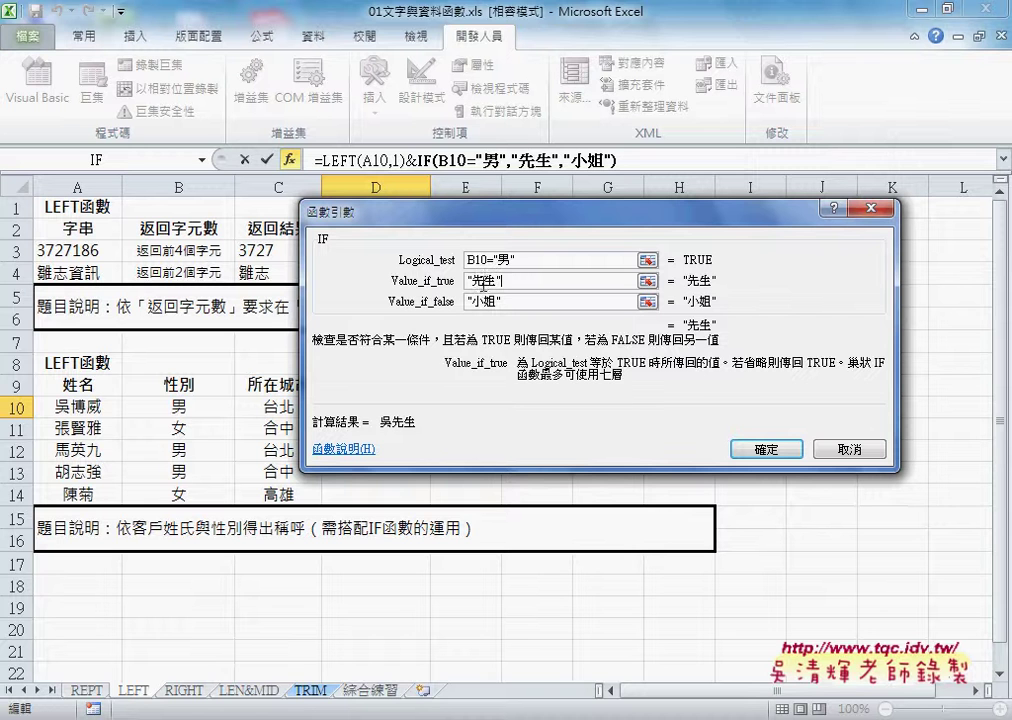
{"action": "left_click", "coordinate": [500, 262]}
{"action": "left_click", "coordinate": [512, 300]}
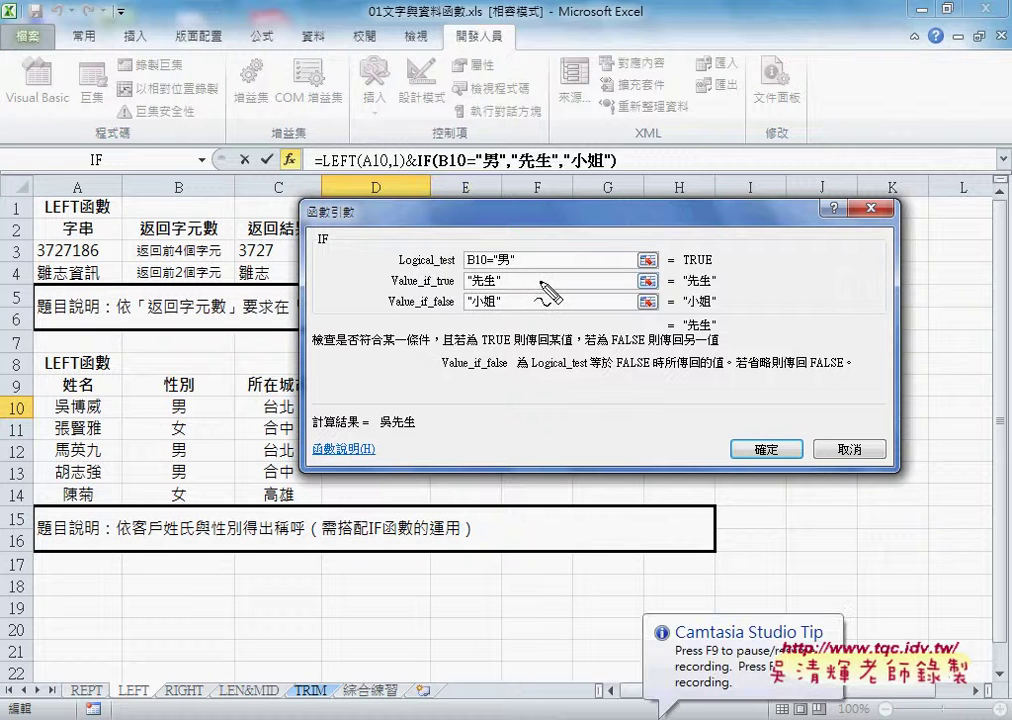
Step: Commit =LEFT(A10,1)&IF(B10="男","先生","小姐") in D10, displaying 吳先生
{"action": "left_click_drag", "start_coordinate": [488, 318], "coordinate": [477, 172]}
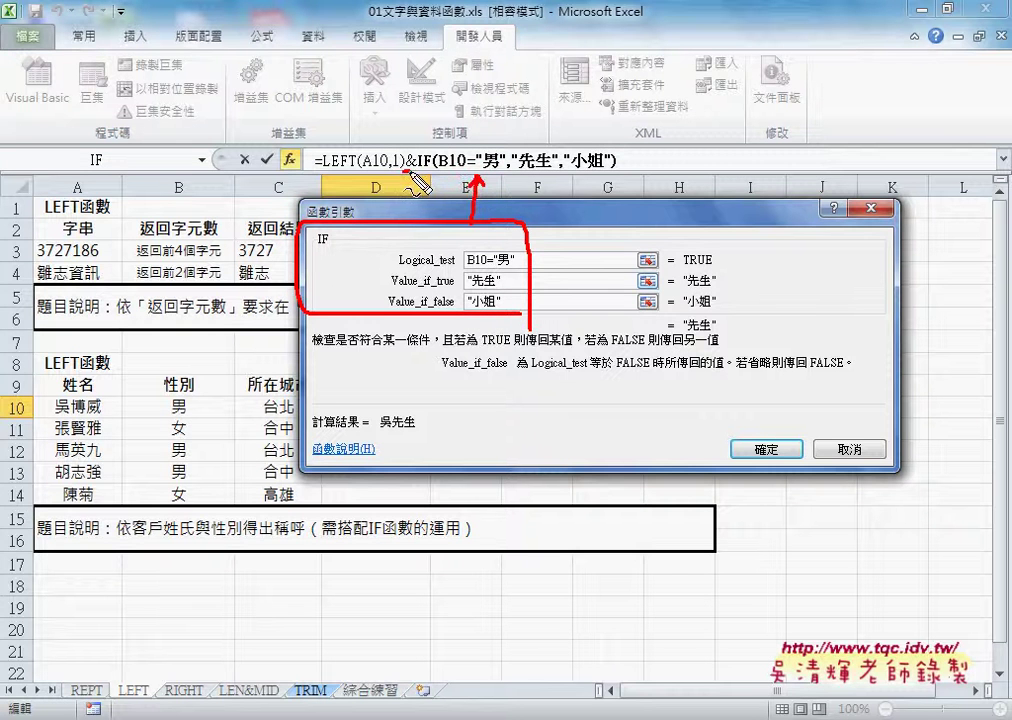
{"action": "left_click_drag", "start_coordinate": [404, 171], "coordinate": [420, 173]}
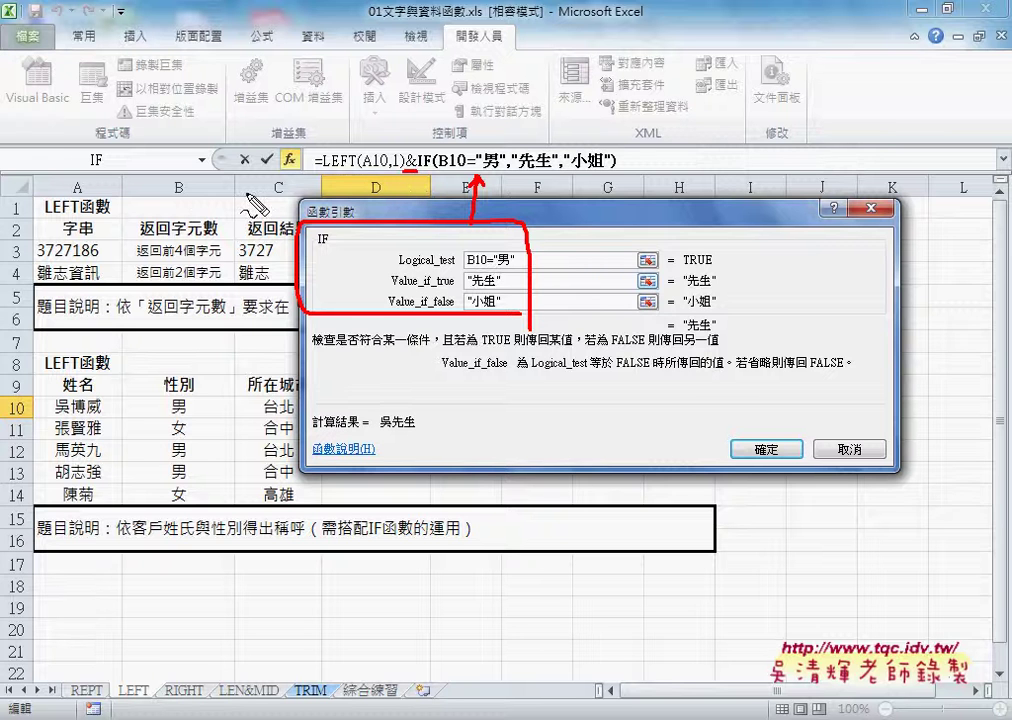
{"action": "mouse_move", "coordinate": [188, 150]}
{"action": "left_mouse_down"}
{"action": "mouse_move", "coordinate": [198, 170]}
{"action": "mouse_move", "coordinate": [205, 152]}
{"action": "left_mouse_up"}
{"action": "mouse_move", "coordinate": [100, 145]}
{"action": "left_mouse_down"}
{"action": "mouse_move", "coordinate": [104, 160]}
{"action": "mouse_move", "coordinate": [100, 105]}
{"action": "mouse_move", "coordinate": [250, 60]}
{"action": "mouse_move", "coordinate": [430, 95]}
{"action": "mouse_move", "coordinate": [455, 122]}
{"action": "left_mouse_up"}
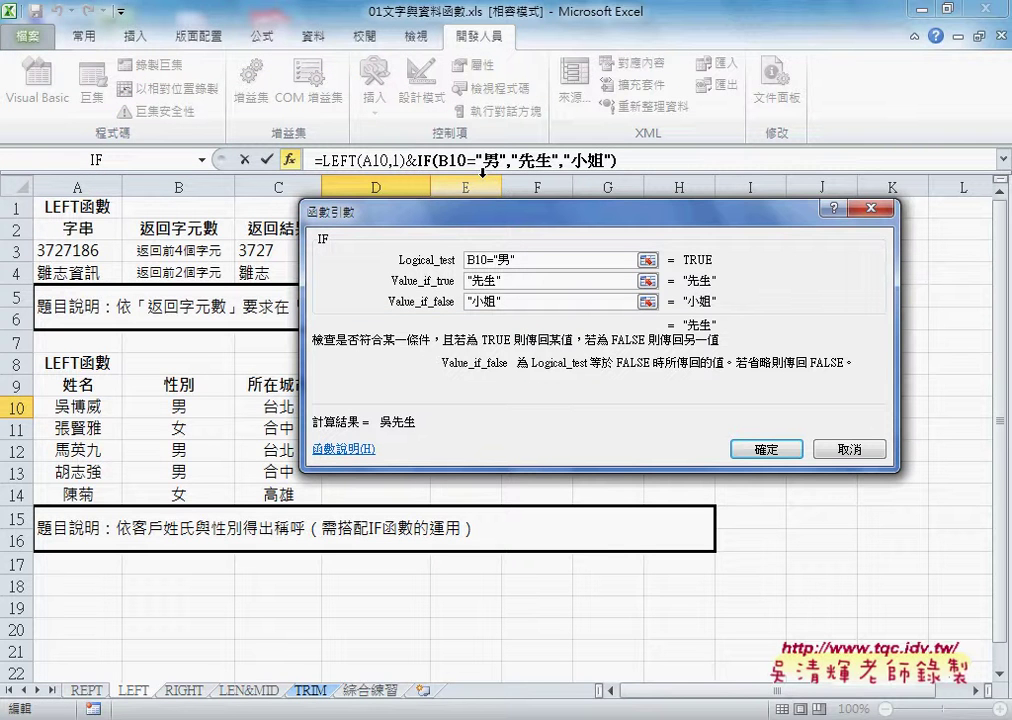
{"action": "left_click", "coordinate": [766, 448]}
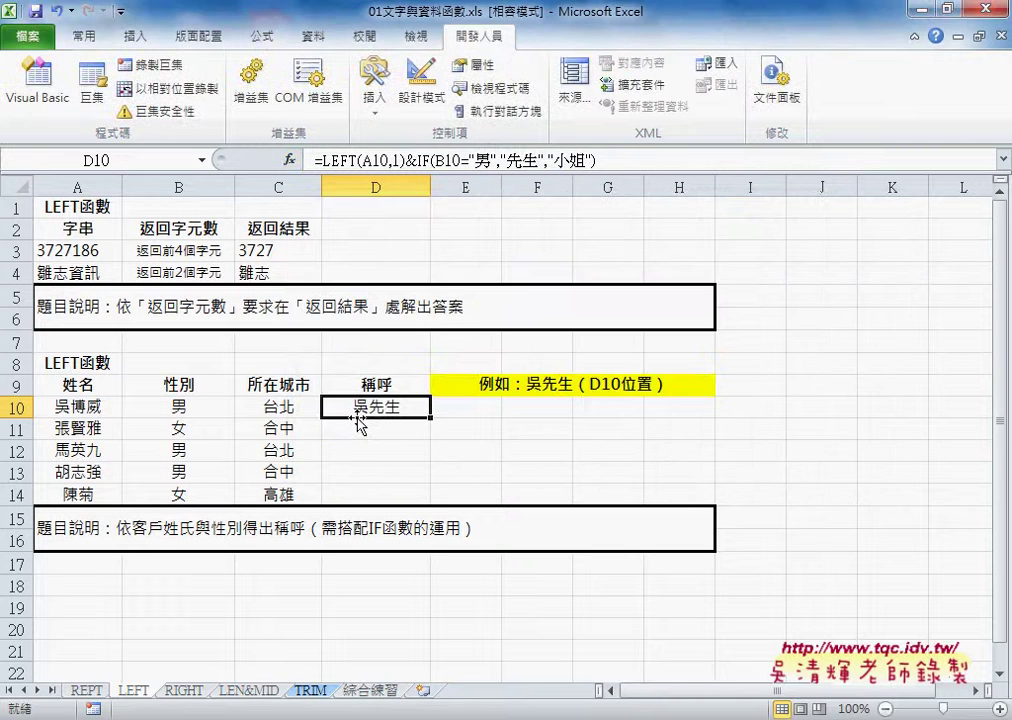
Step: Fill the salutation formula down through D14, then switch to the RIGHT sheet
{"action": "left_click_drag", "start_coordinate": [431, 417], "coordinate": [434, 502]}
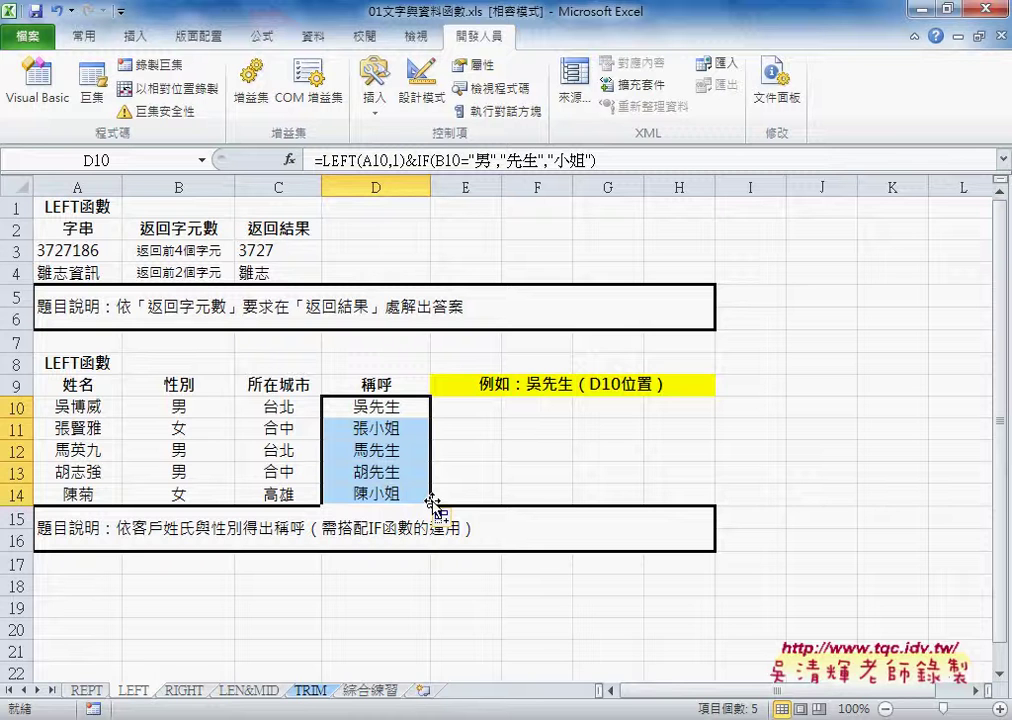
{"action": "left_click", "coordinate": [185, 690]}
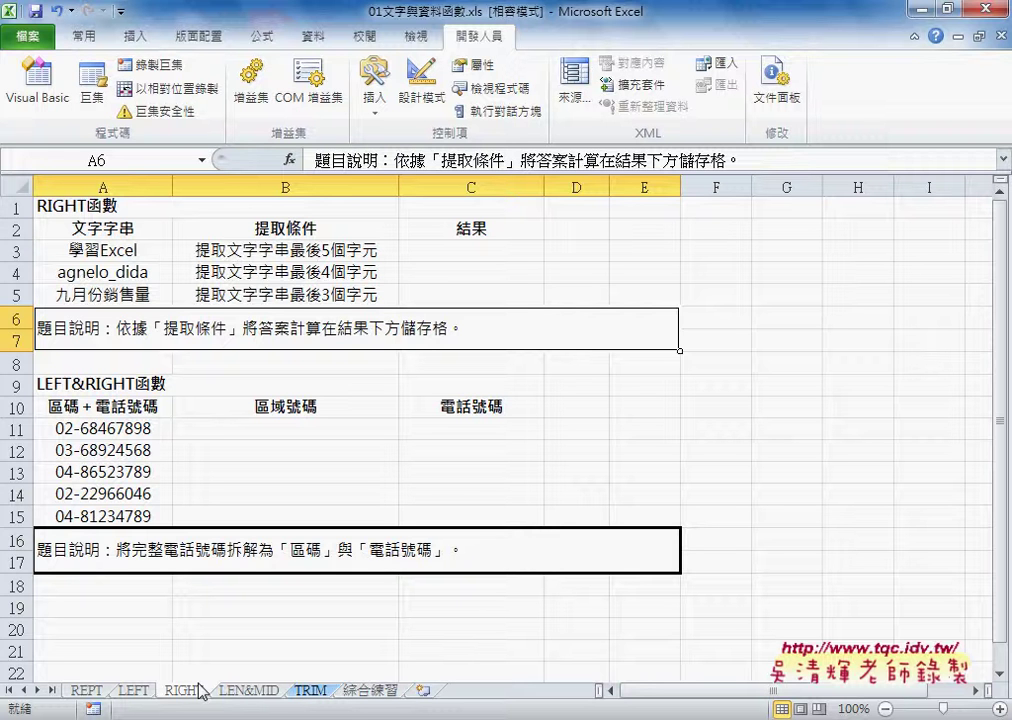
Step: Switch to the LEN&MID sheet and review the ID numbers in B12 to B15
{"action": "left_click", "coordinate": [249, 690]}
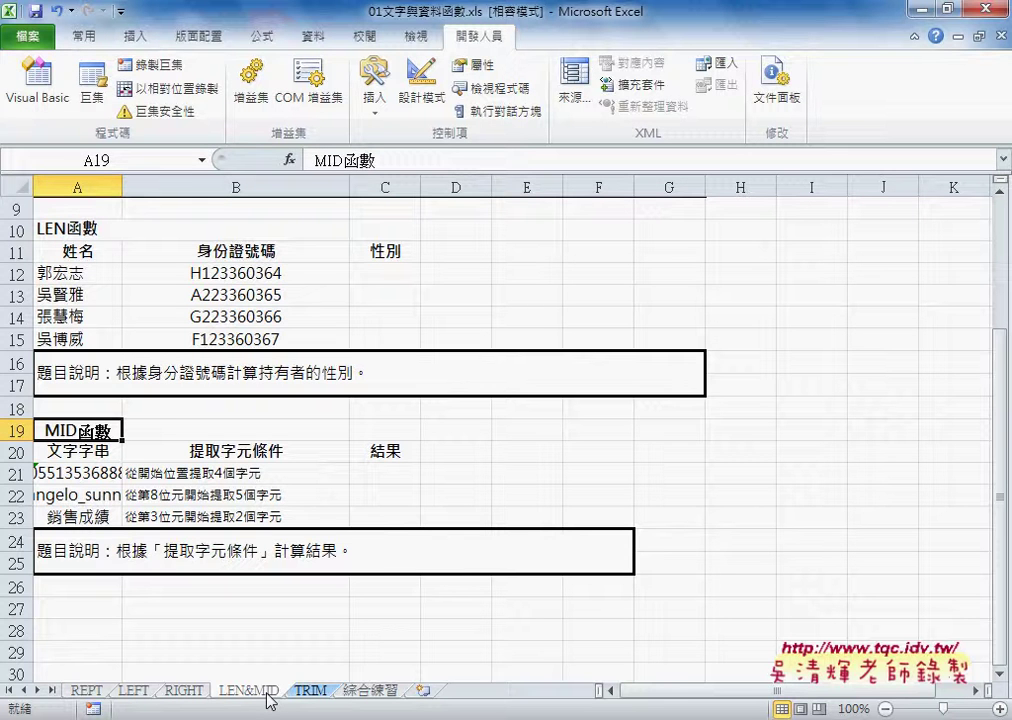
{"action": "left_click", "coordinate": [75, 275]}
{"action": "left_click", "coordinate": [203, 275]}
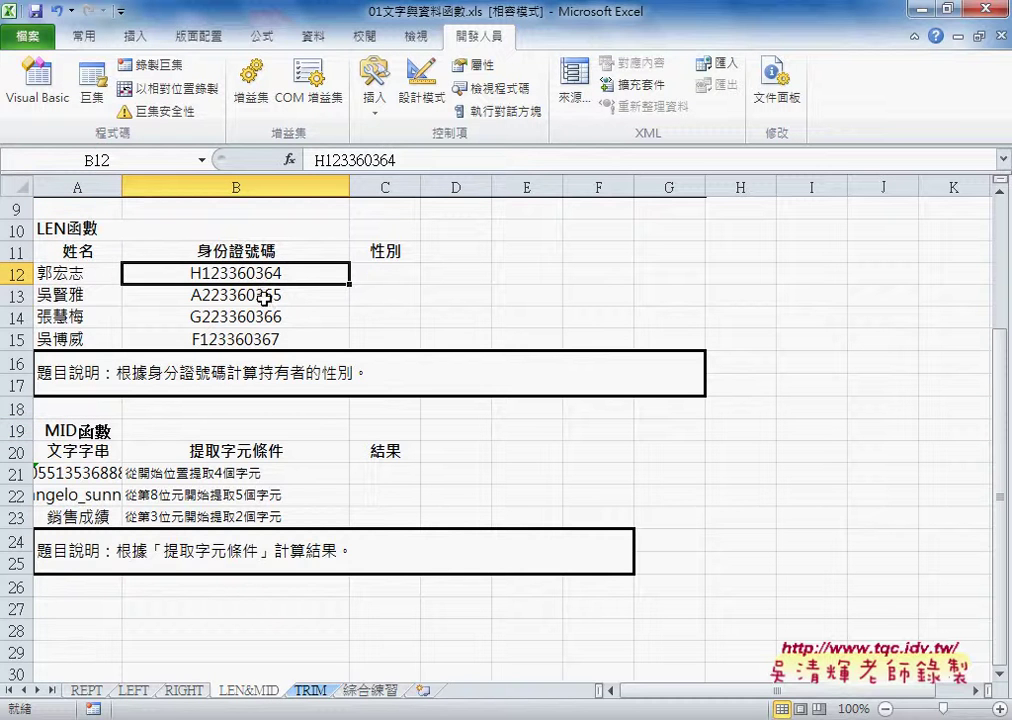
{"action": "left_click", "coordinate": [267, 296]}
{"action": "left_click", "coordinate": [265, 318]}
{"action": "left_click", "coordinate": [268, 338]}
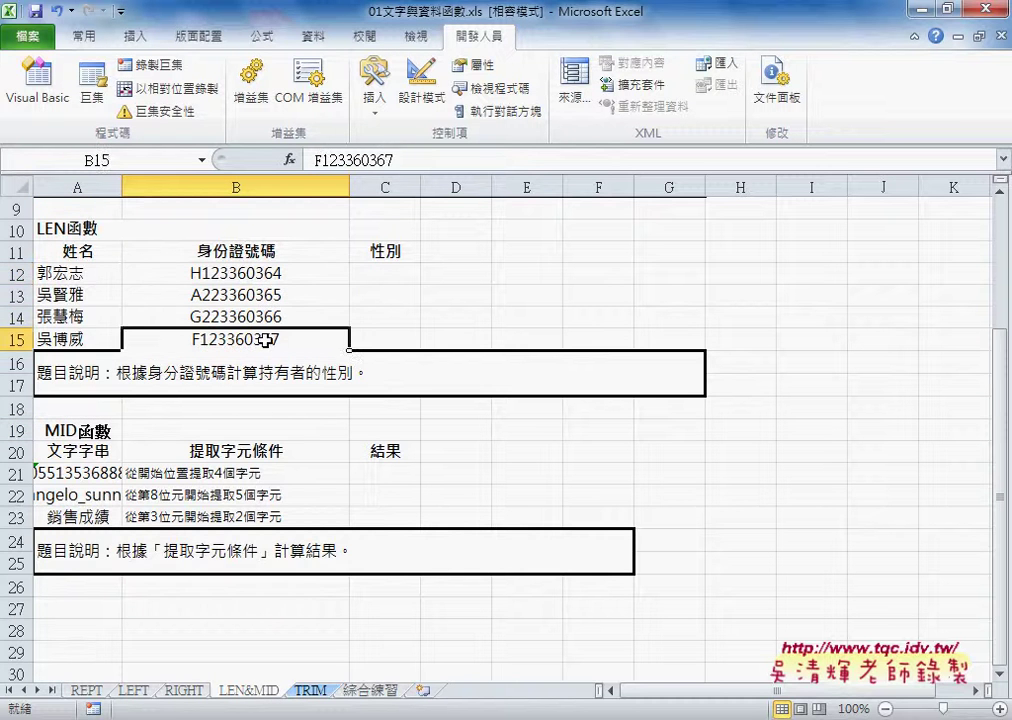
{"action": "left_click", "coordinate": [271, 281]}
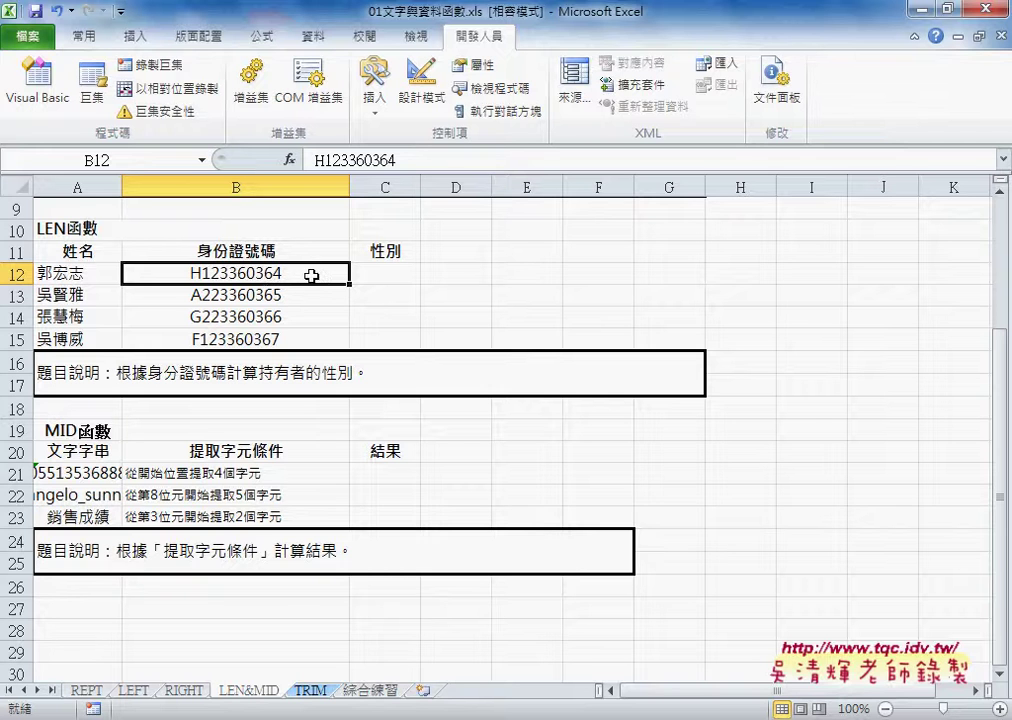
Step: Type the heading 正確 into cell D11
{"action": "left_click", "coordinate": [454, 253]}
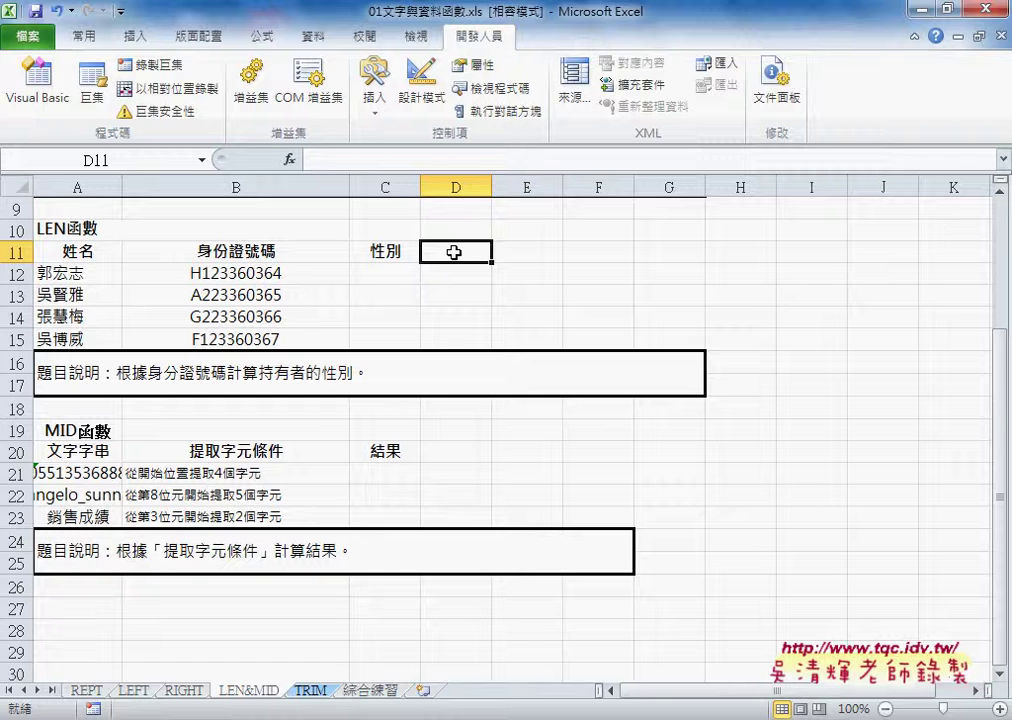
{"action": "type", "text": "ㄓㄥ"}
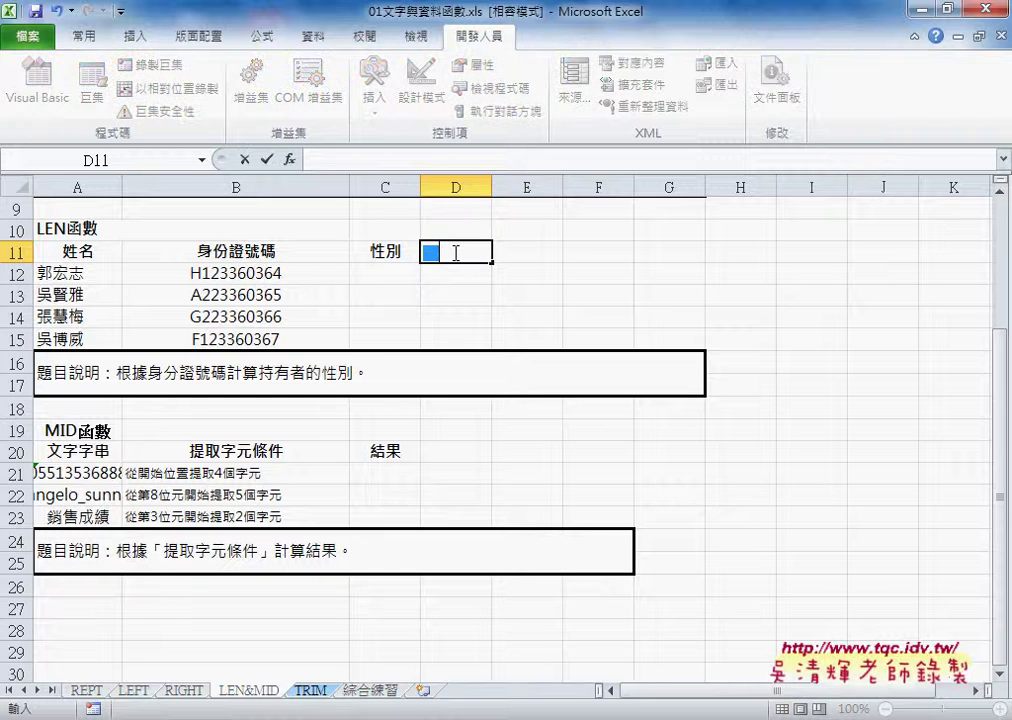
{"action": "type", "text": "4"}
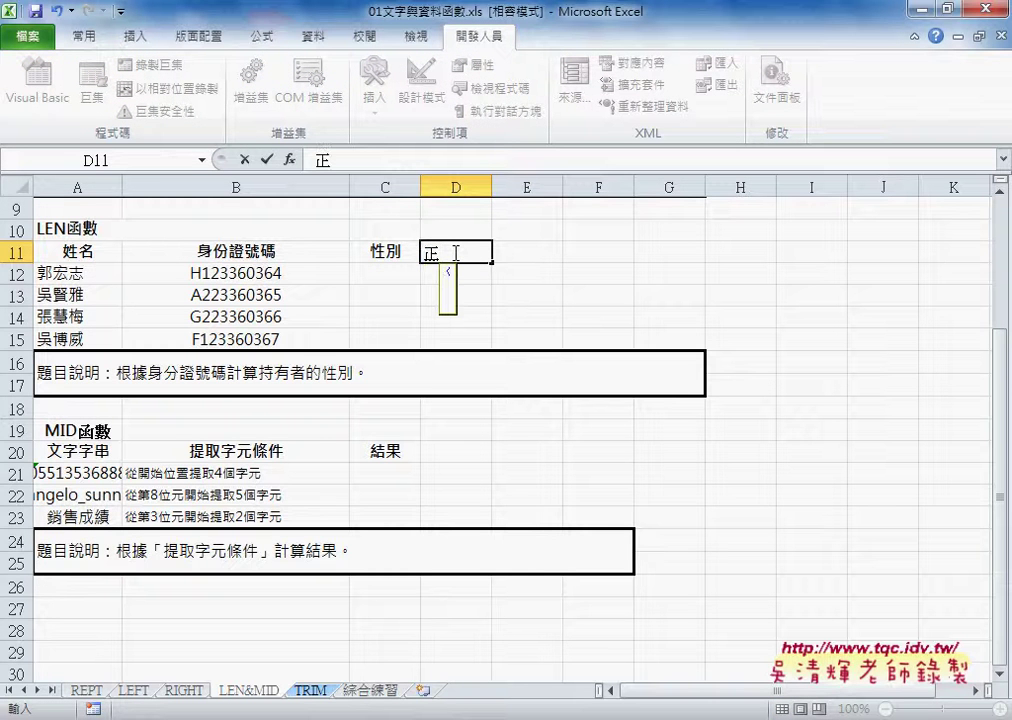
{"action": "type", "text": "ㄑㄩㄝ4"}
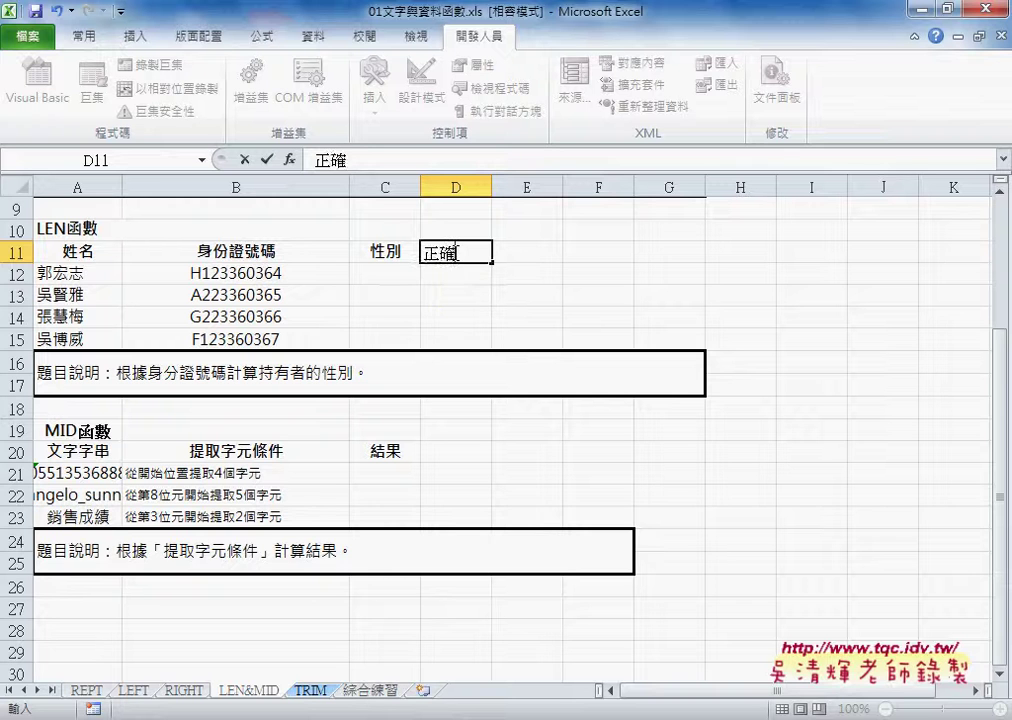
{"action": "key", "text": "Return"}
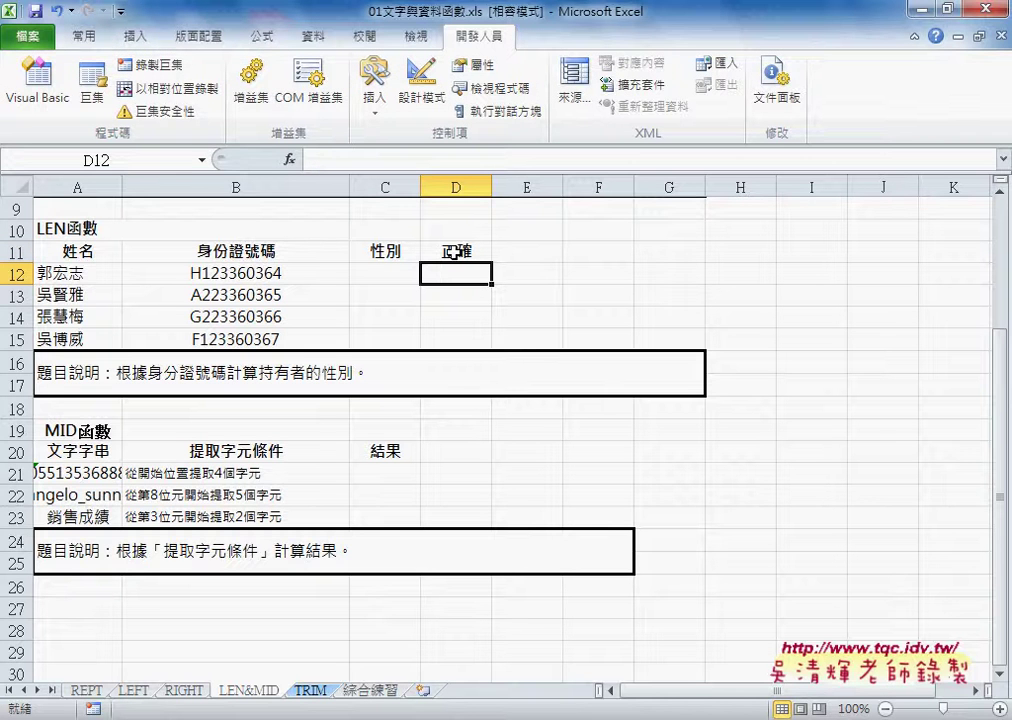
Step: Insert =LEN(B12) in D12 from the text functions, returning 10
{"action": "left_click", "coordinate": [289, 160]}
{"action": "left_click", "coordinate": [537, 258]}
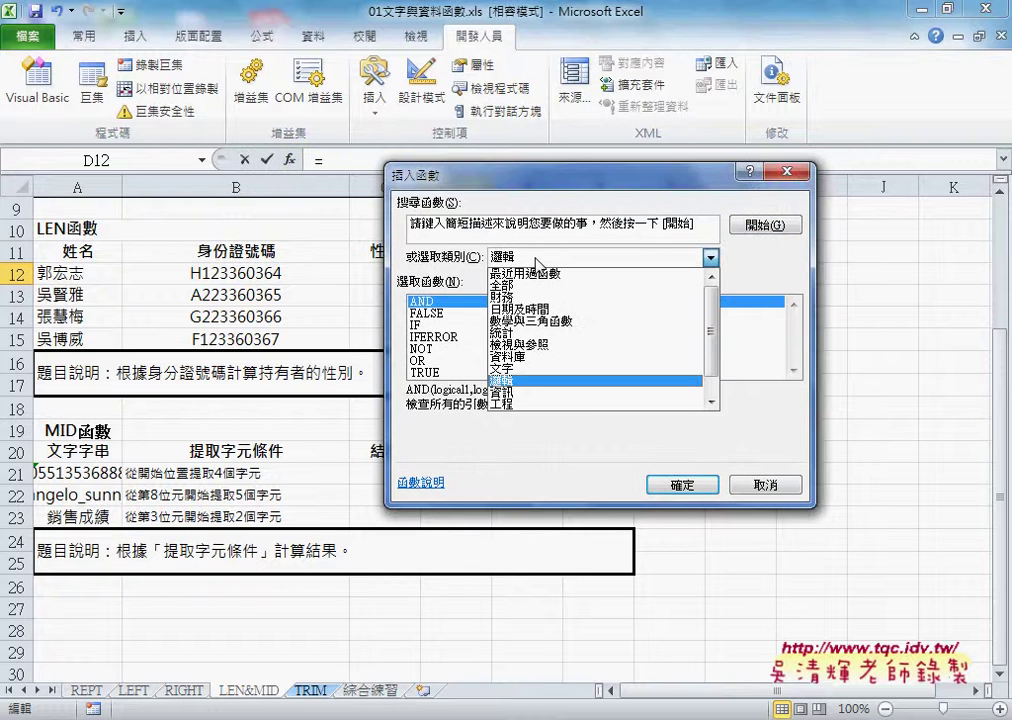
{"action": "left_click", "coordinate": [540, 368]}
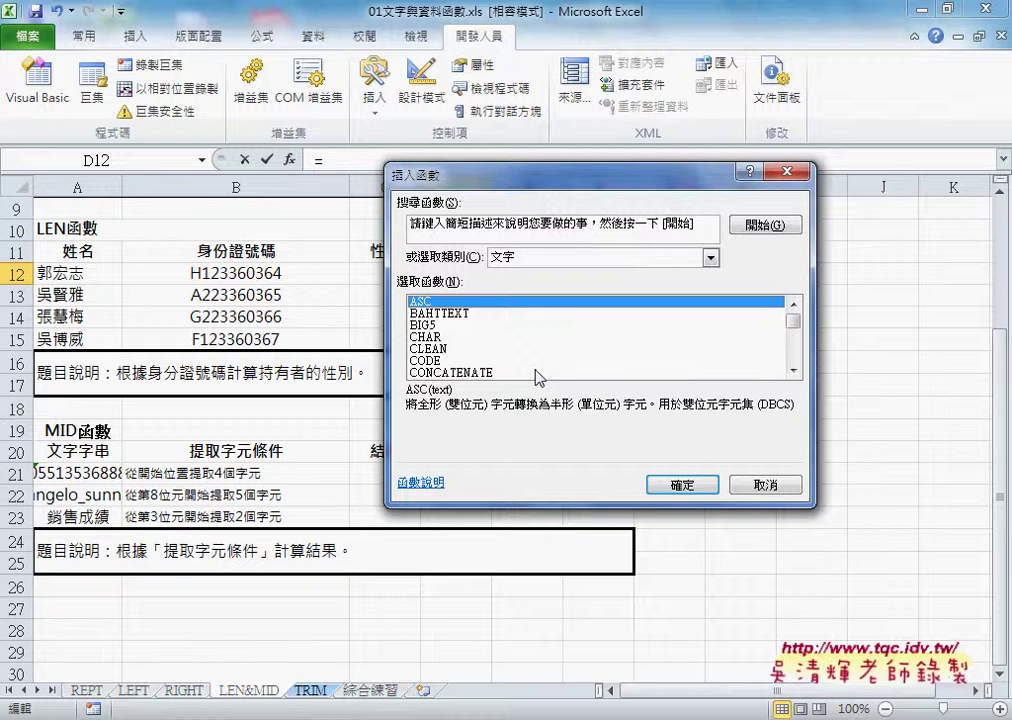
{"action": "left_click", "coordinate": [793, 371]}
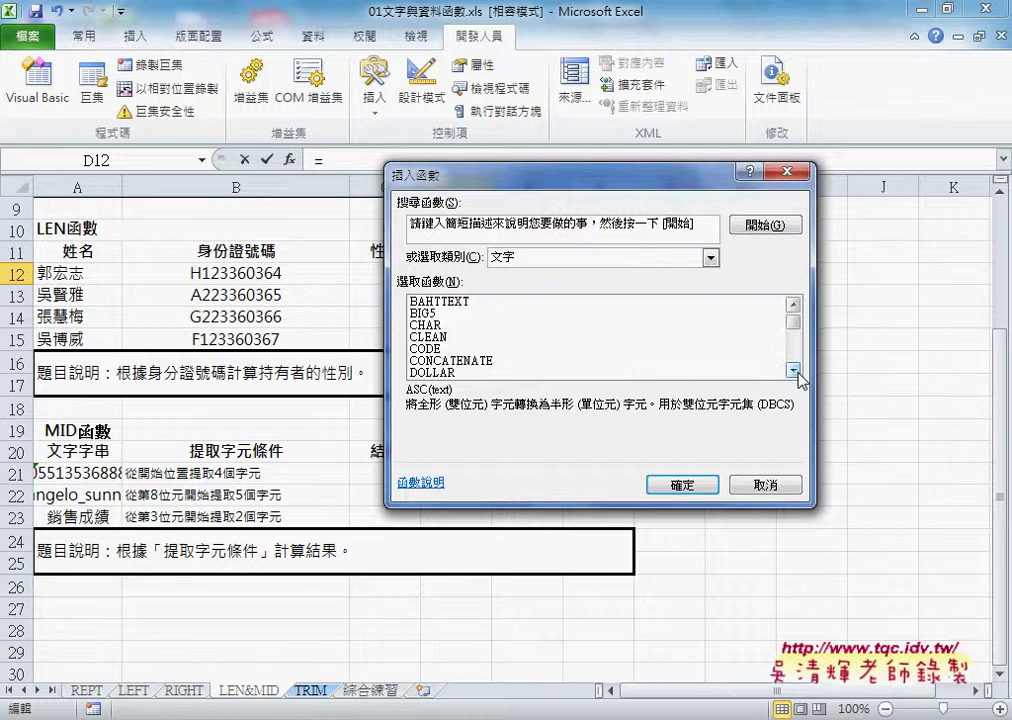
{"action": "left_click", "coordinate": [793, 371]}
{"action": "left_click", "coordinate": [793, 371]}
{"action": "left_click", "coordinate": [793, 371]}
{"action": "left_click", "coordinate": [793, 371]}
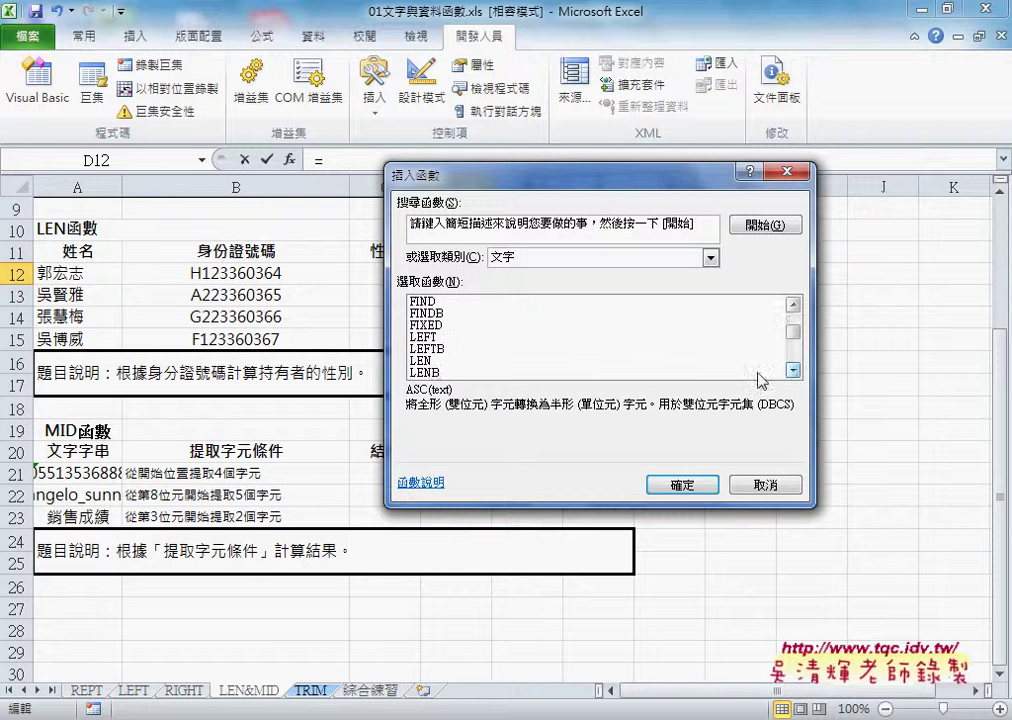
{"action": "left_click", "coordinate": [430, 360]}
{"action": "left_click", "coordinate": [677, 483]}
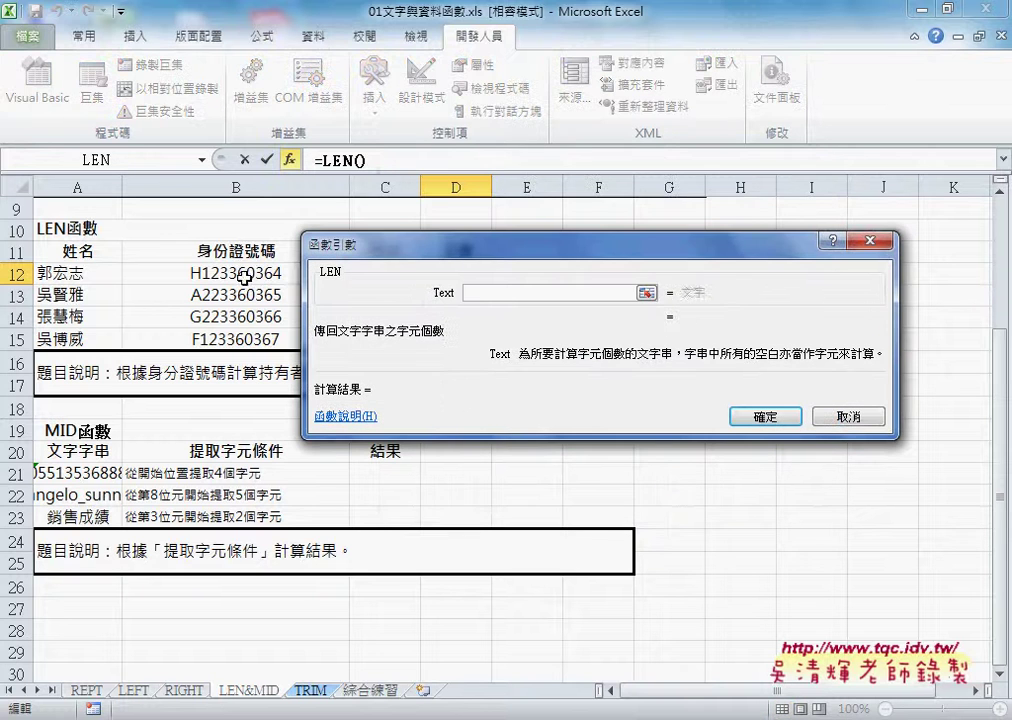
{"action": "left_click", "coordinate": [270, 272]}
{"action": "left_click", "coordinate": [765, 416]}
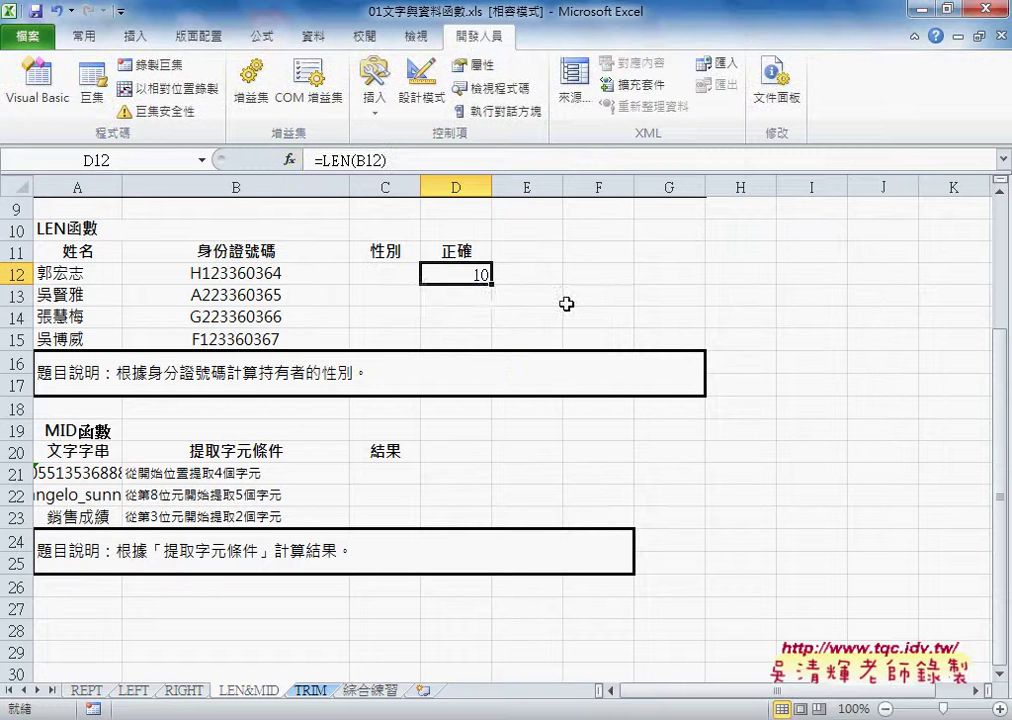
Step: Fill the LEN formula down to D15 and append 1 to B13 and B14 so they read 11
{"action": "left_click_drag", "start_coordinate": [491, 284], "coordinate": [492, 345]}
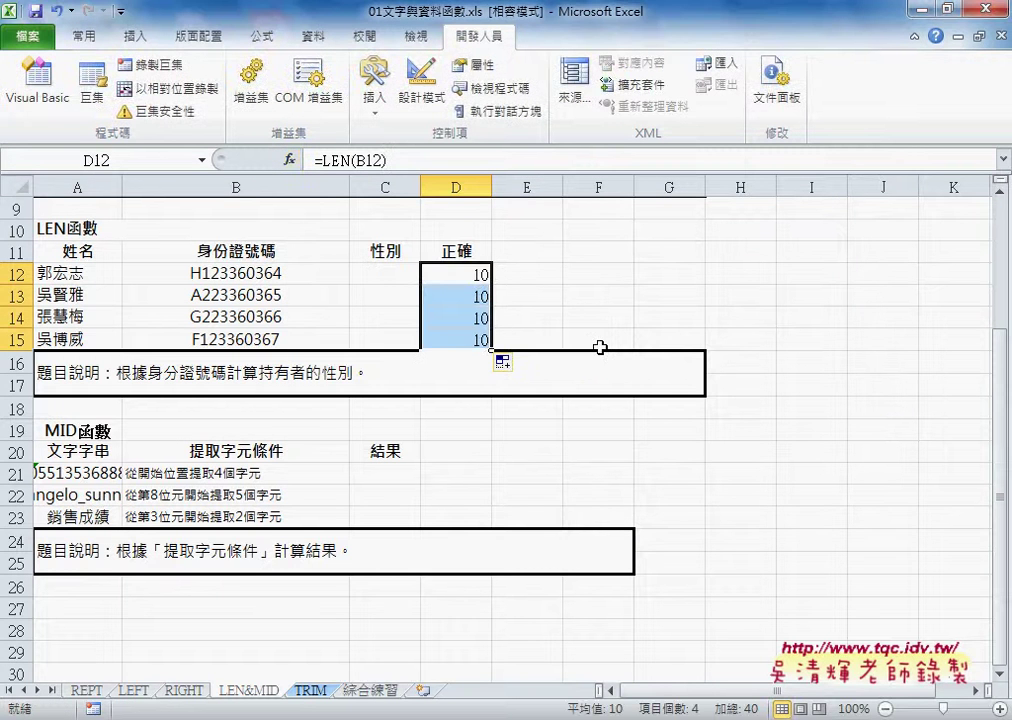
{"action": "double_click", "coordinate": [323, 296]}
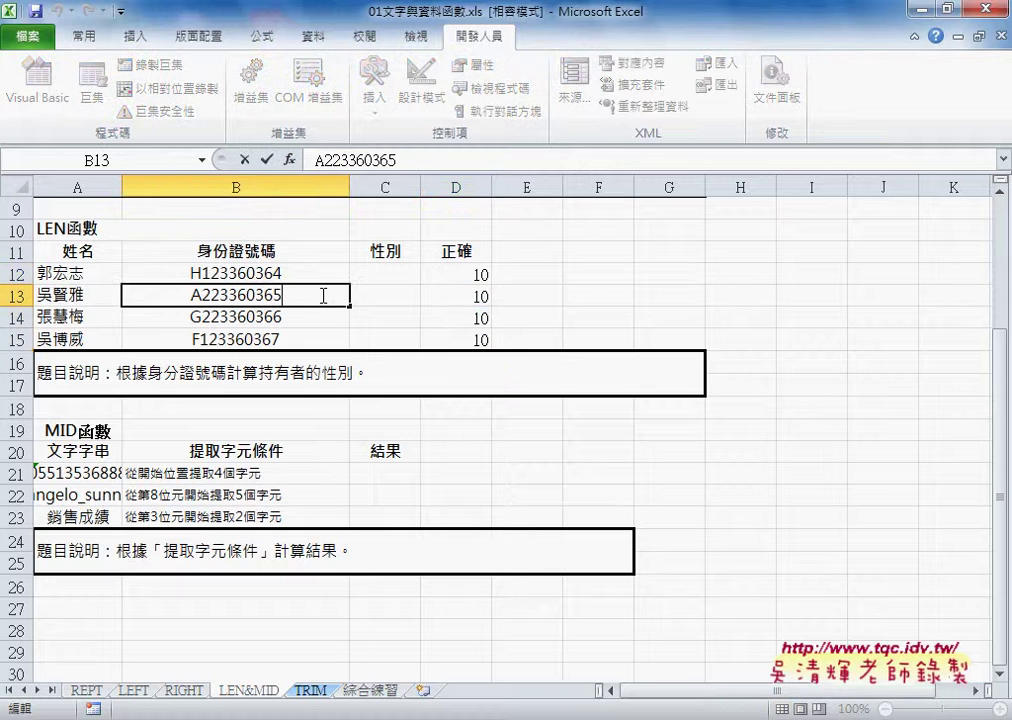
{"action": "type", "text": "1"}
{"action": "key", "text": "Return"}
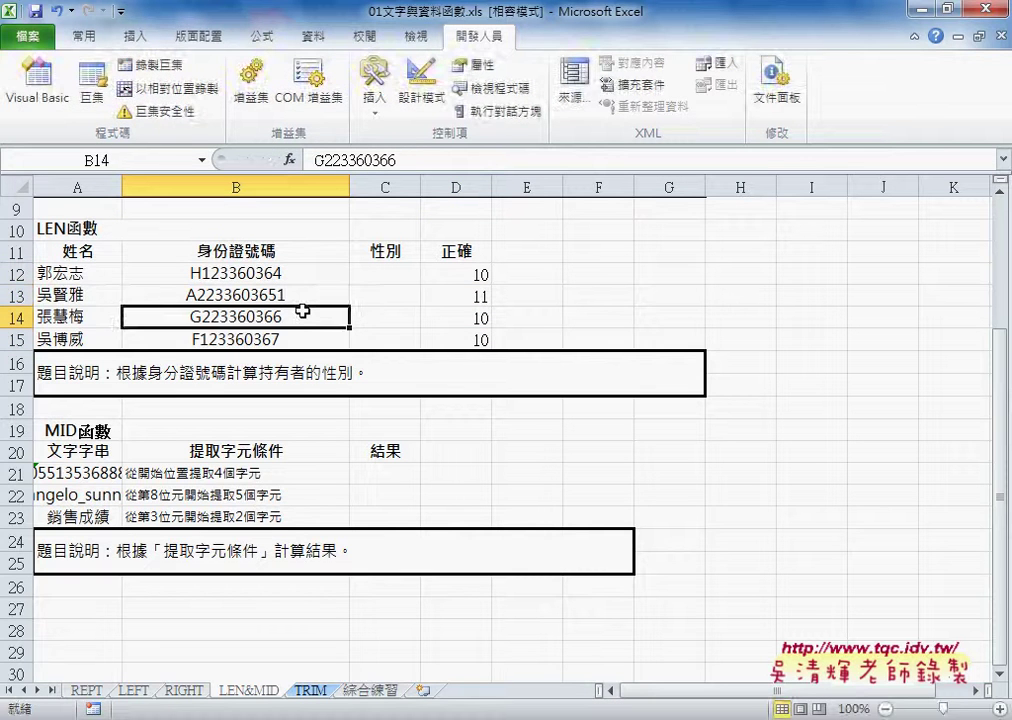
{"action": "double_click", "coordinate": [302, 312]}
{"action": "type", "text": "1"}
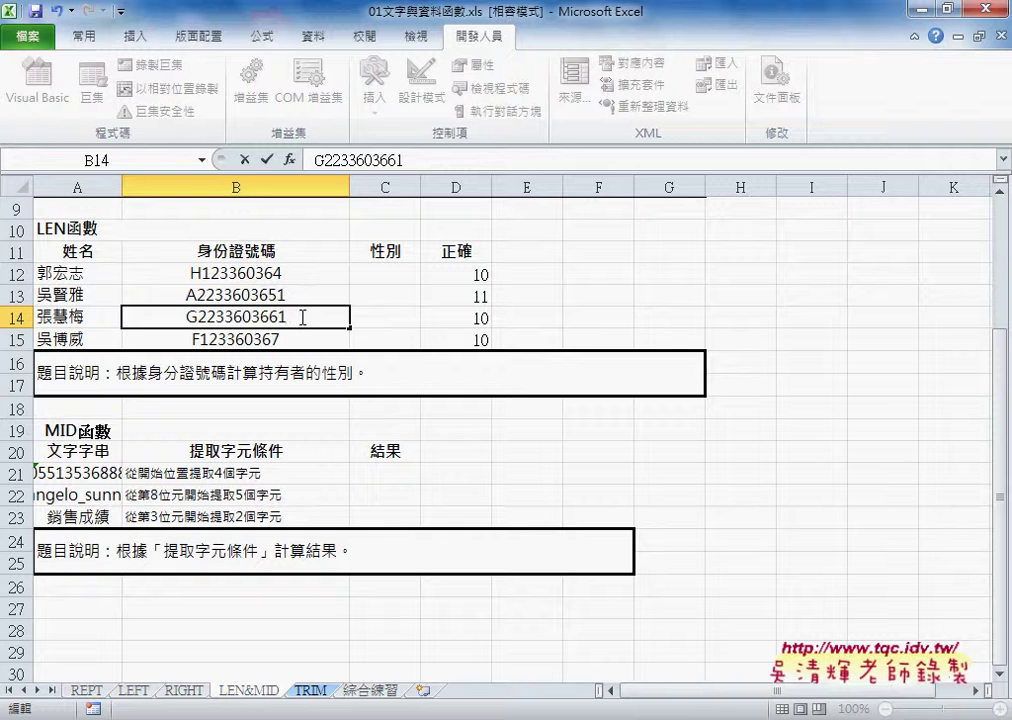
{"action": "left_click", "coordinate": [368, 292]}
{"action": "left_click_drag", "start_coordinate": [436, 296], "coordinate": [483, 318]}
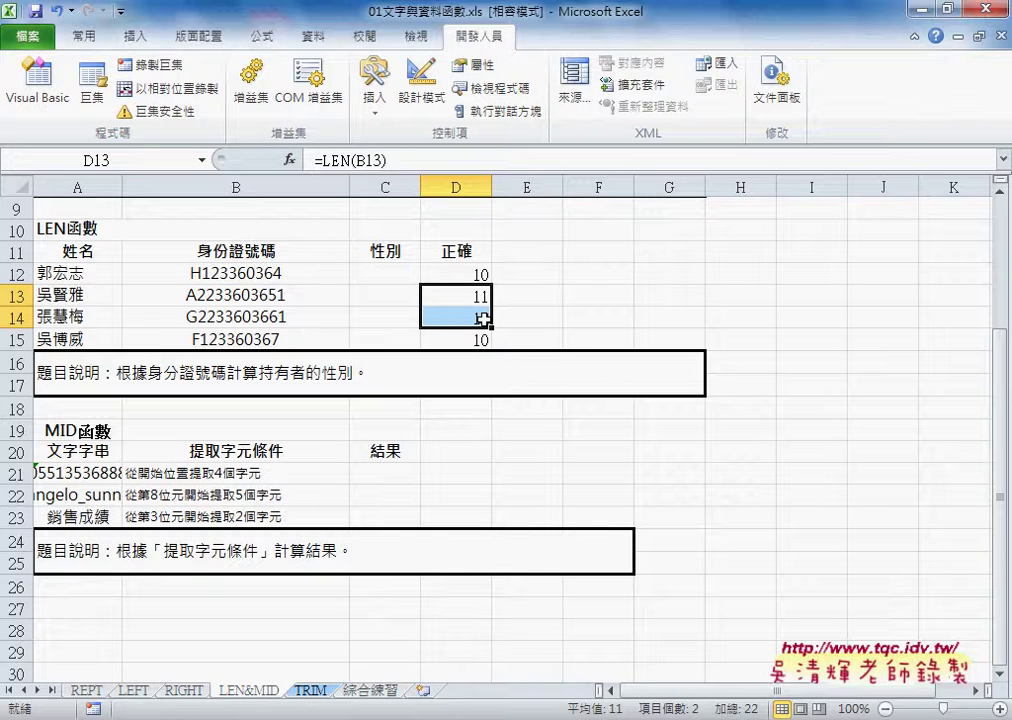
{"action": "left_click", "coordinate": [480, 270]}
{"action": "left_click_drag", "start_coordinate": [386, 160], "coordinate": [322, 158]}
{"action": "key", "text": "ctrl+c"}
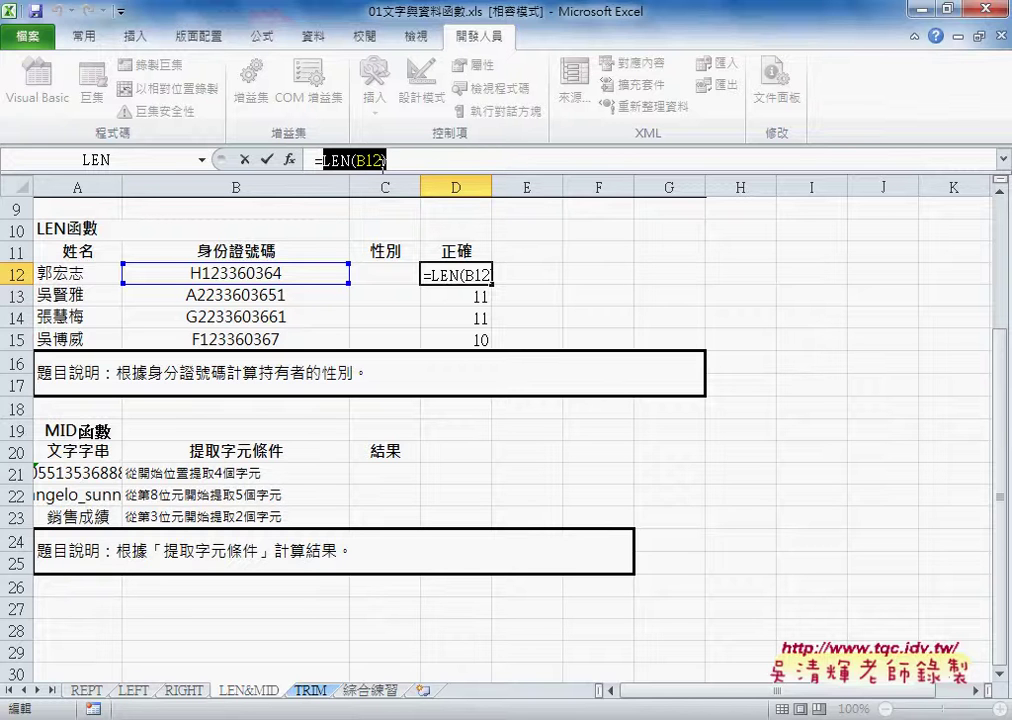
Step: Cut LEN(B12) from D12's formula and insert IF from the recently used functions
{"action": "right_click", "coordinate": [376, 161]}
{"action": "left_click", "coordinate": [404, 174]}
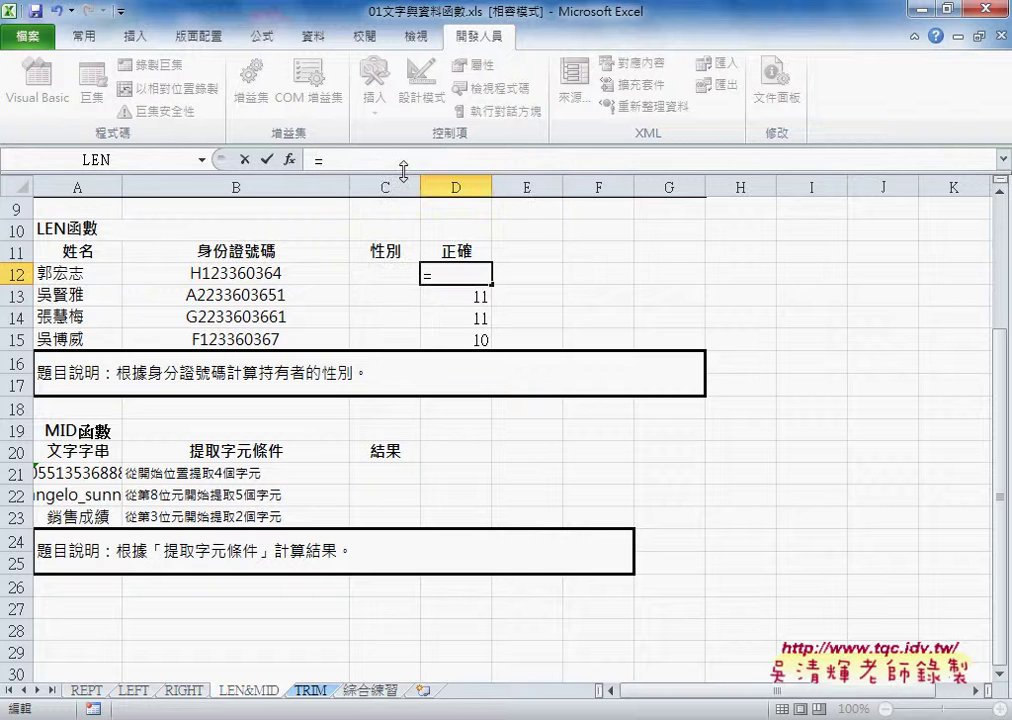
{"action": "left_click", "coordinate": [289, 159]}
{"action": "left_click", "coordinate": [553, 258]}
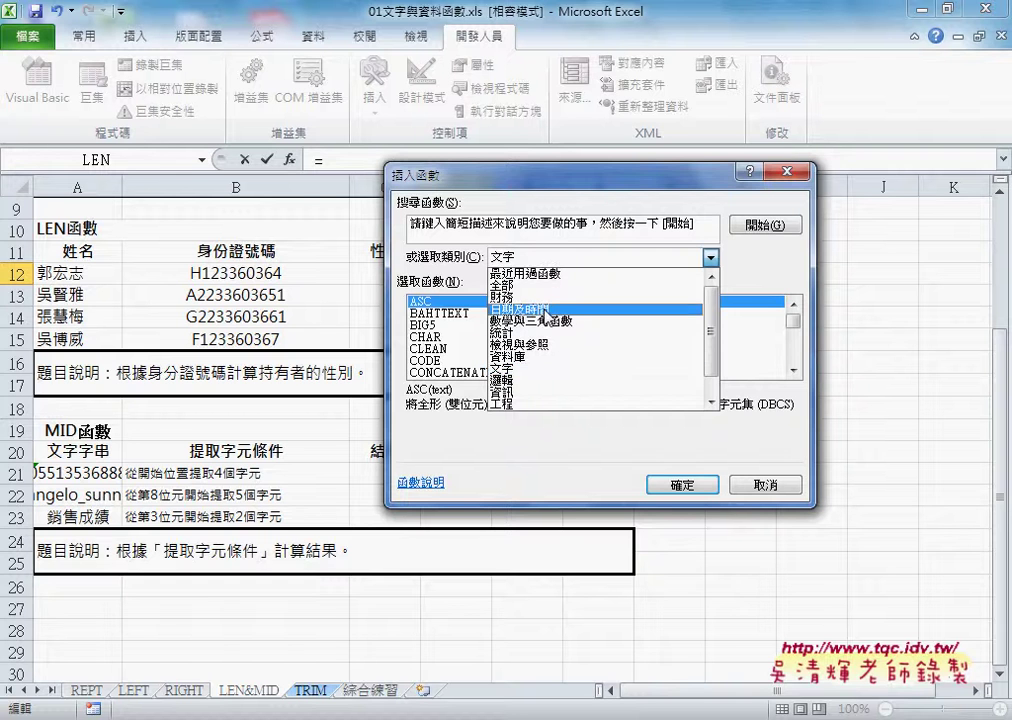
{"action": "left_click", "coordinate": [549, 281]}
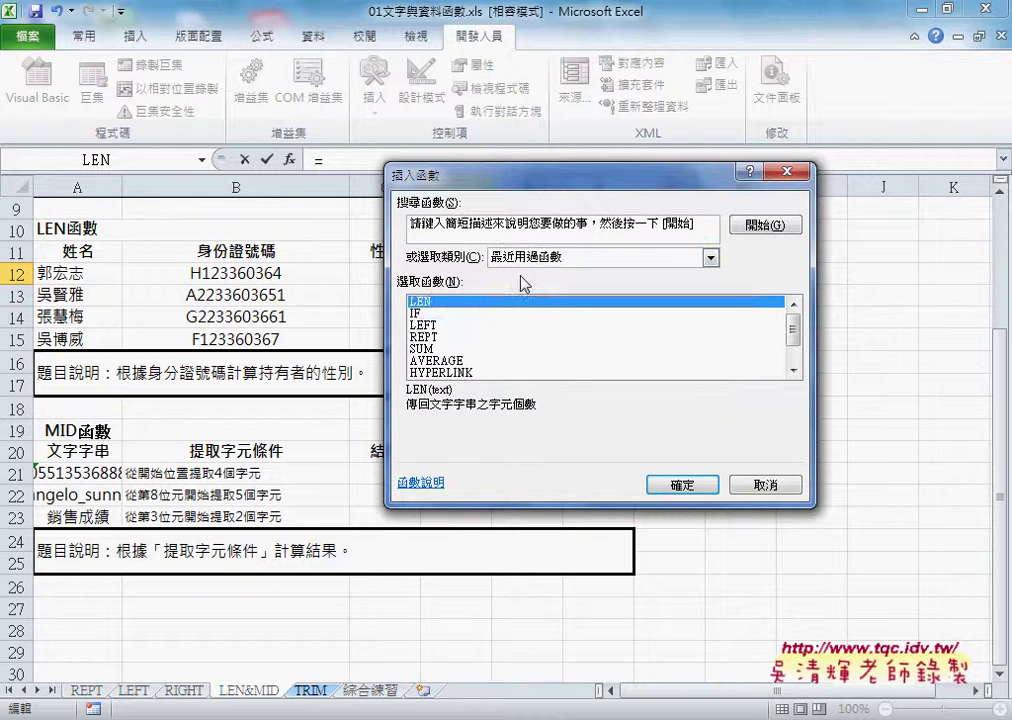
{"action": "key", "text": "Down"}
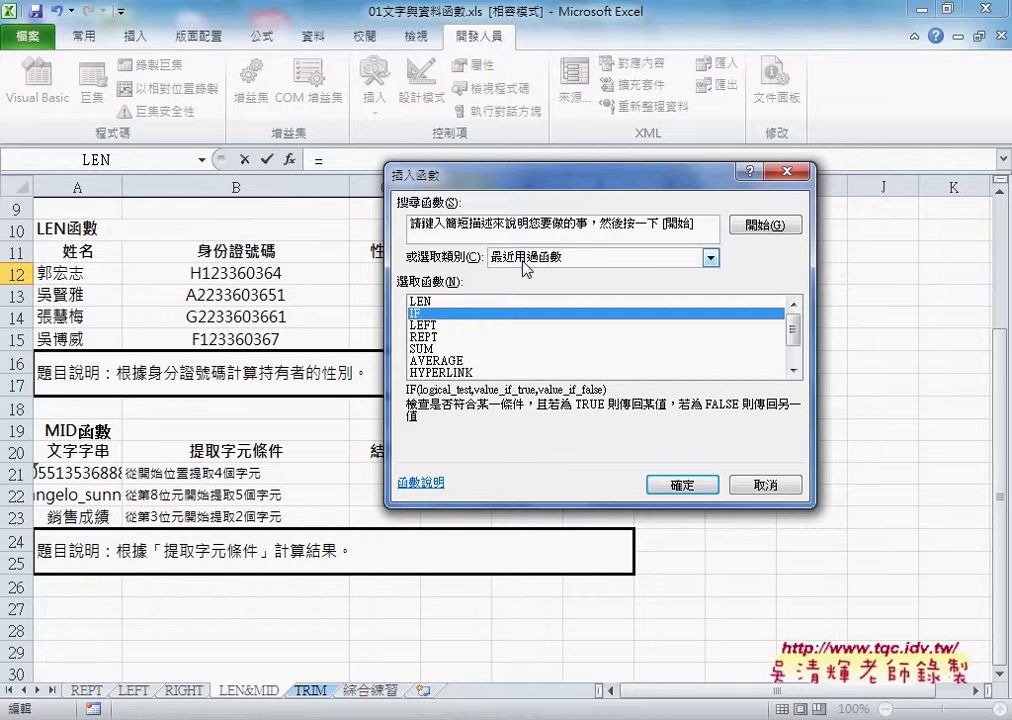
{"action": "left_click", "coordinate": [690, 484]}
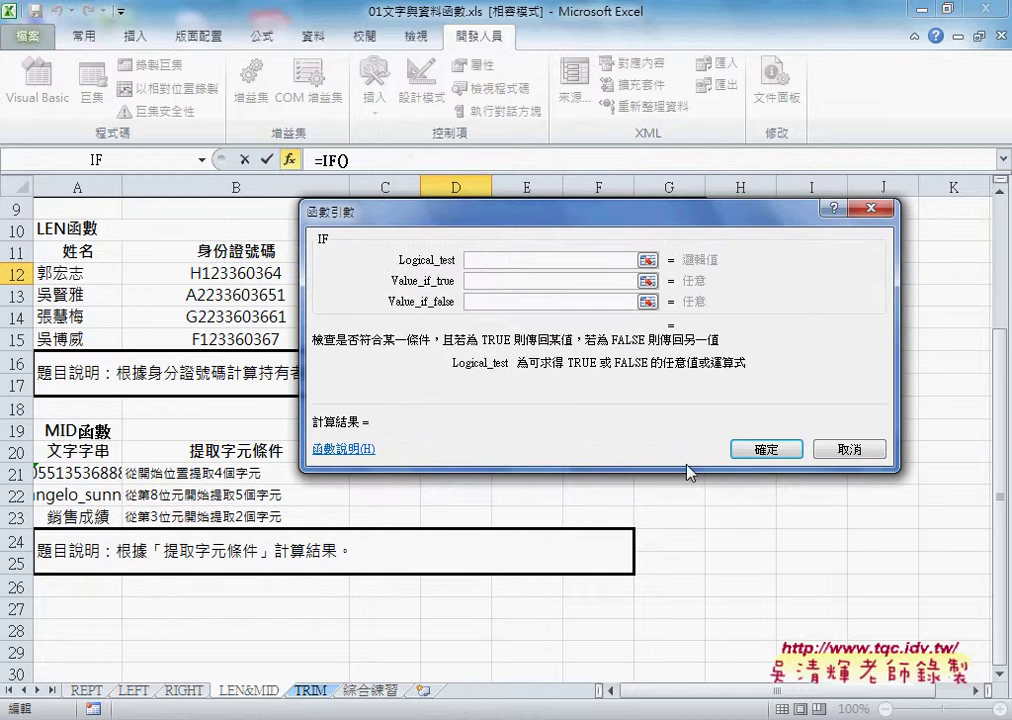
Step: Set IF's test to LEN(B12)=10 with results "是" and "否", committing the formula to D12
{"action": "right_click", "coordinate": [529, 263]}
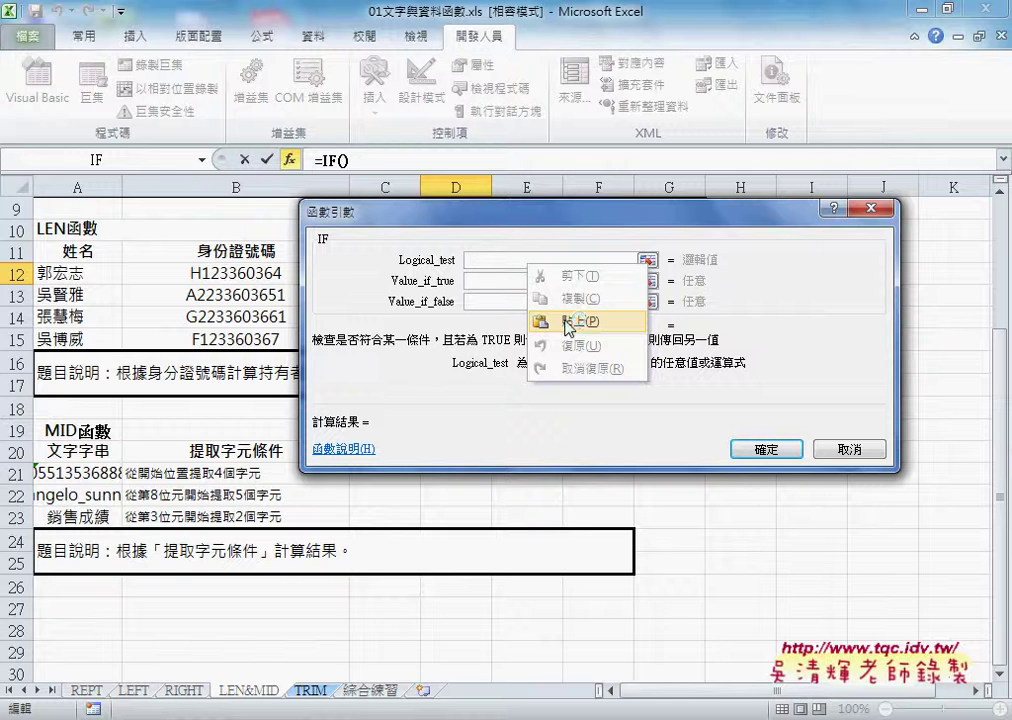
{"action": "left_click", "coordinate": [569, 322]}
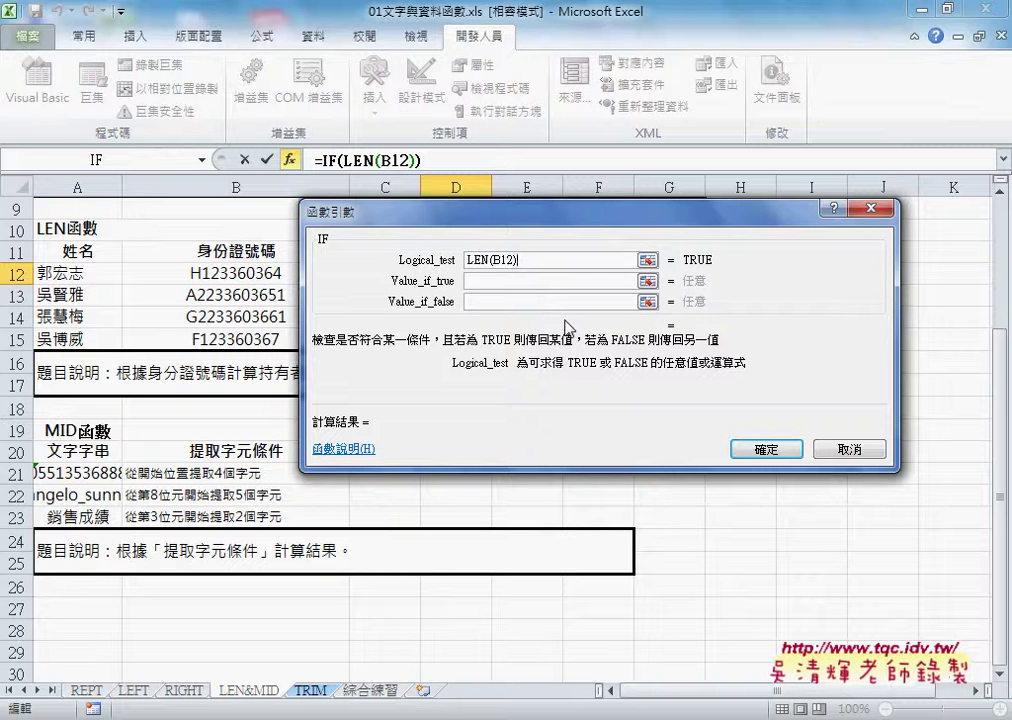
{"action": "type", "text": "-"}
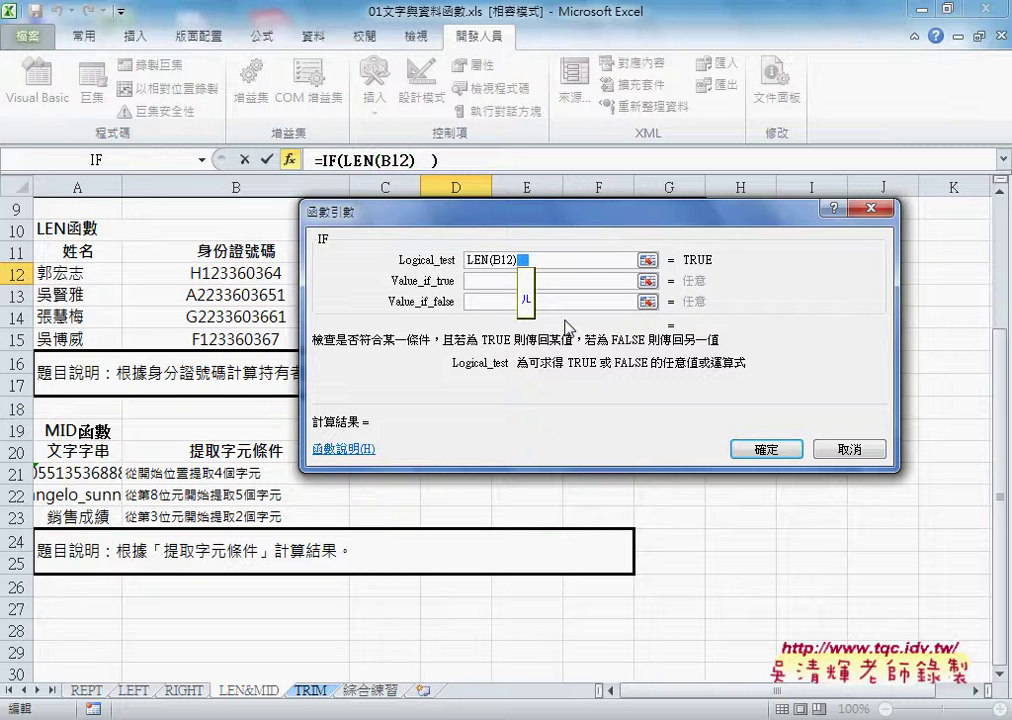
{"action": "key", "text": "BackSpace"}
{"action": "type", "text": "="}
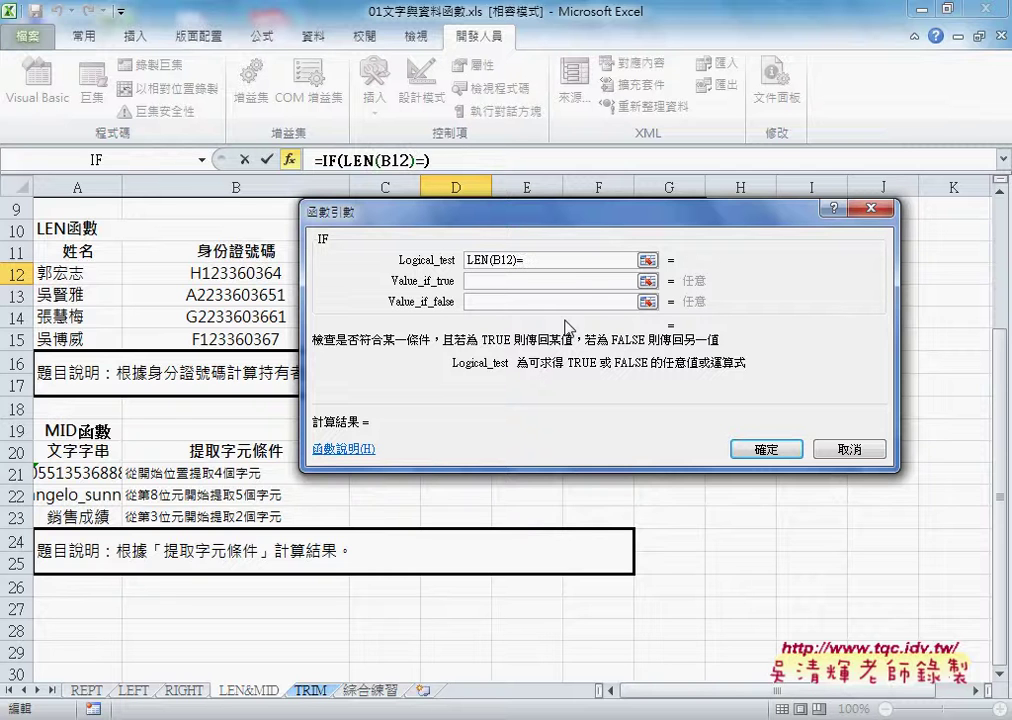
{"action": "type", "text": "10"}
{"action": "left_click", "coordinate": [554, 285]}
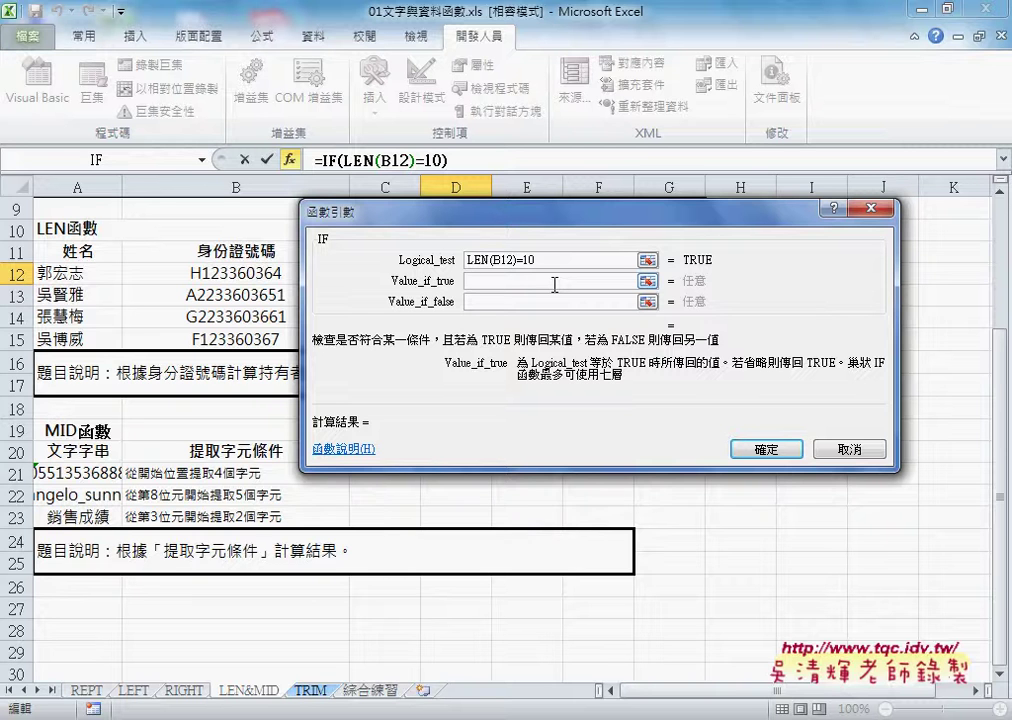
{"action": "type", "text": "g"}
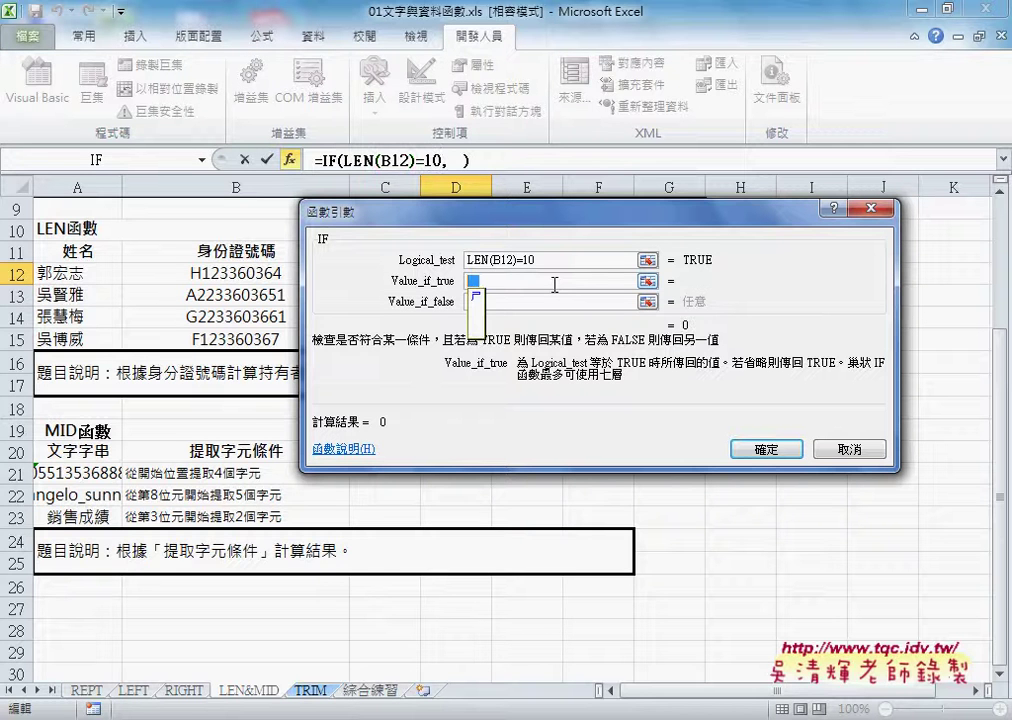
{"action": "type", "text": "是"}
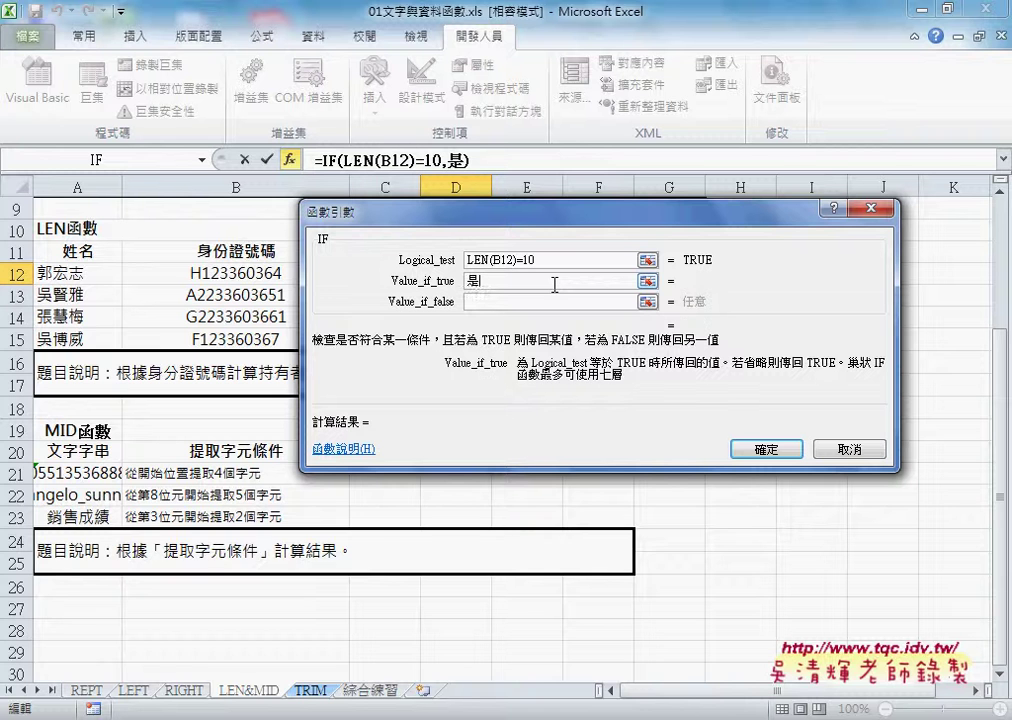
{"action": "key", "text": "Tab"}
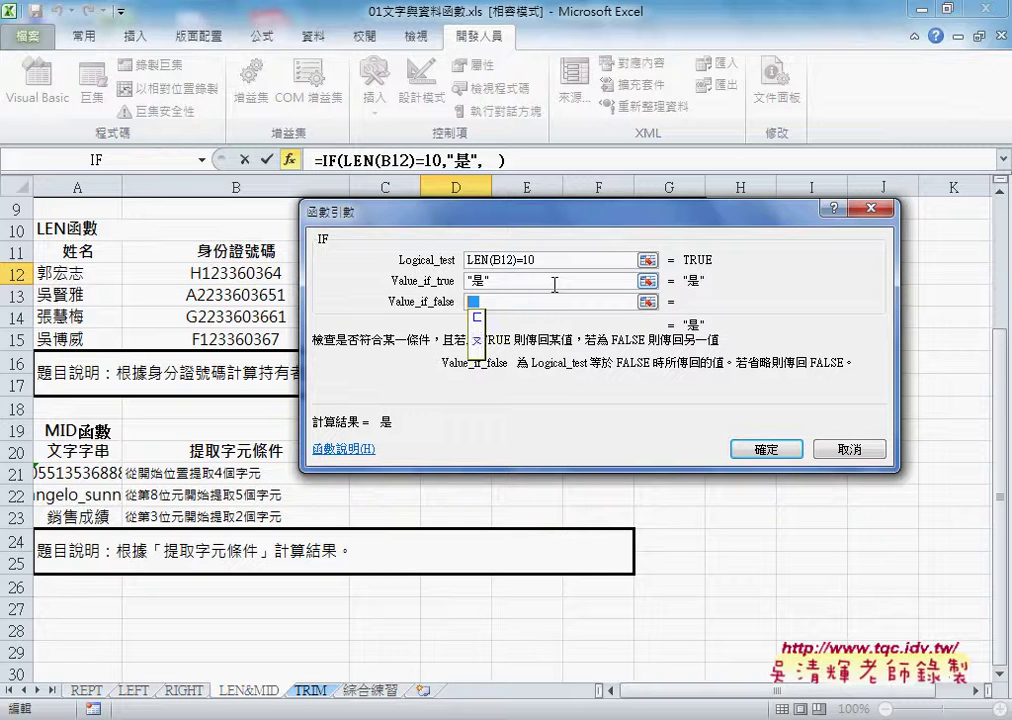
{"action": "type", "text": "否"}
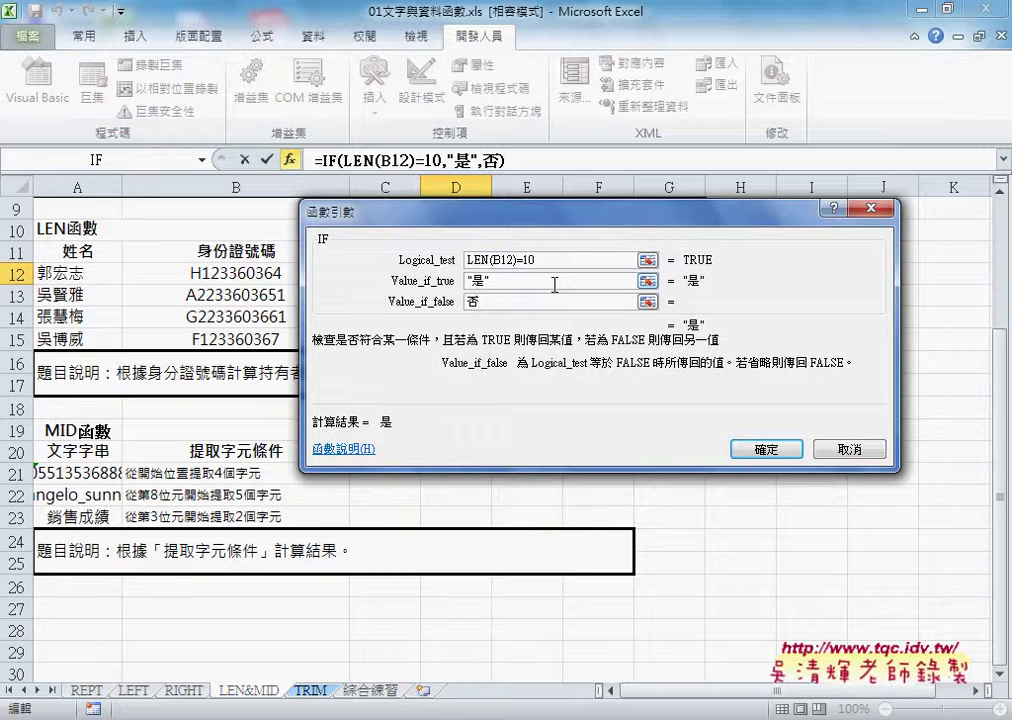
{"action": "left_click", "coordinate": [554, 283]}
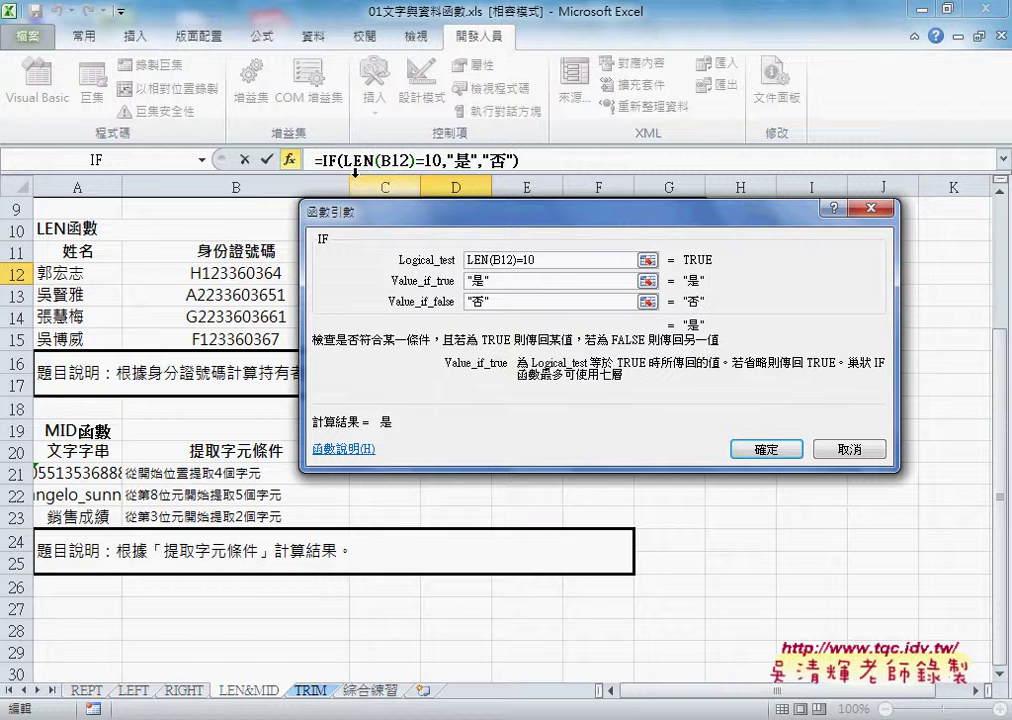
{"action": "left_click", "coordinate": [766, 450]}
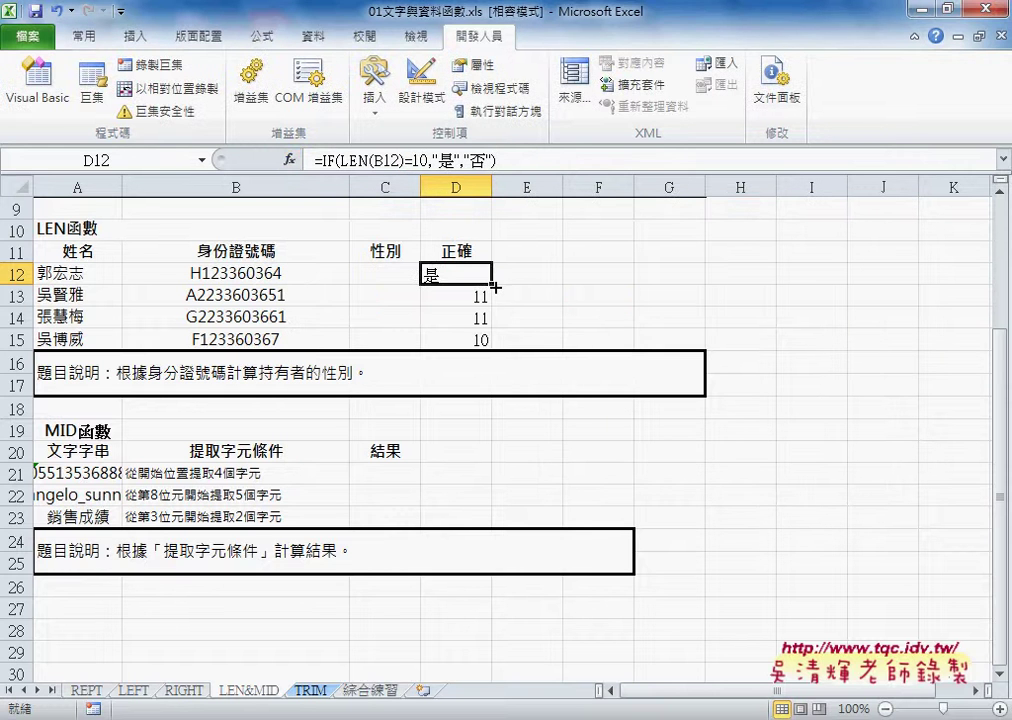
Step: Fill the IF length check down to D15 and centre-align the 是/否 results in D12:D15
{"action": "left_click_drag", "start_coordinate": [491, 285], "coordinate": [491, 345]}
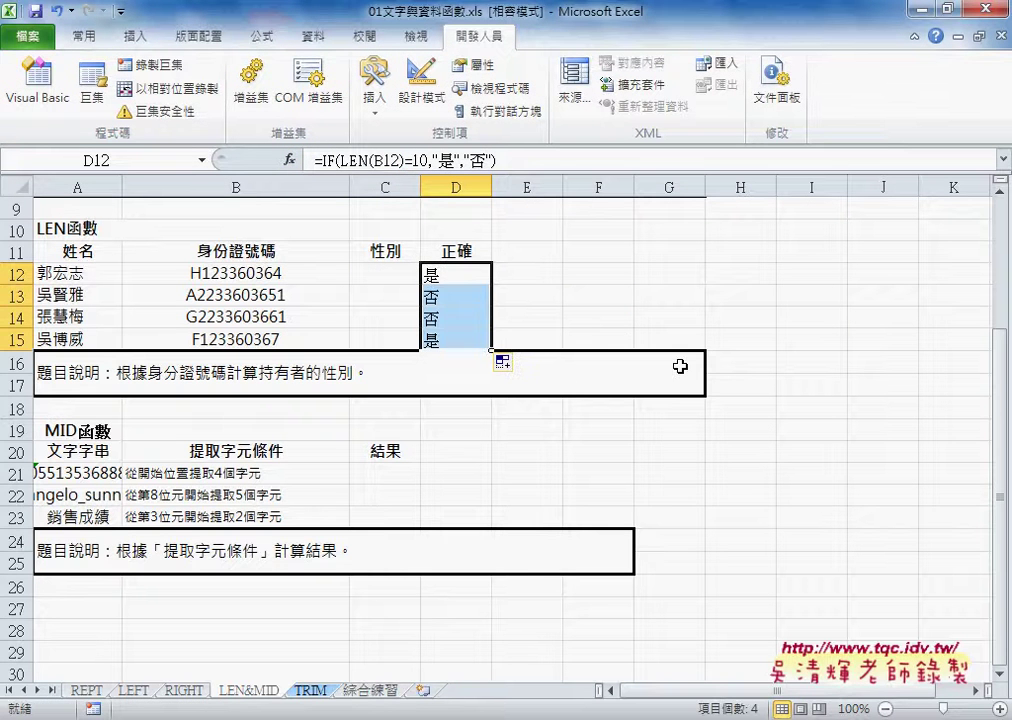
{"action": "left_click", "coordinate": [82, 36]}
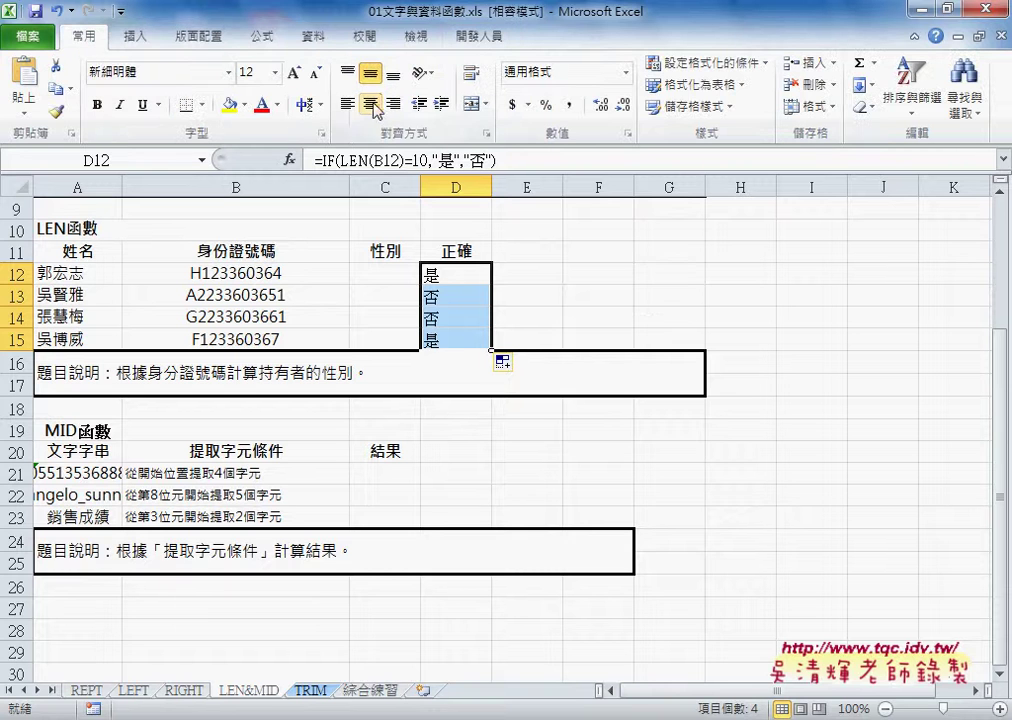
{"action": "left_click", "coordinate": [371, 104]}
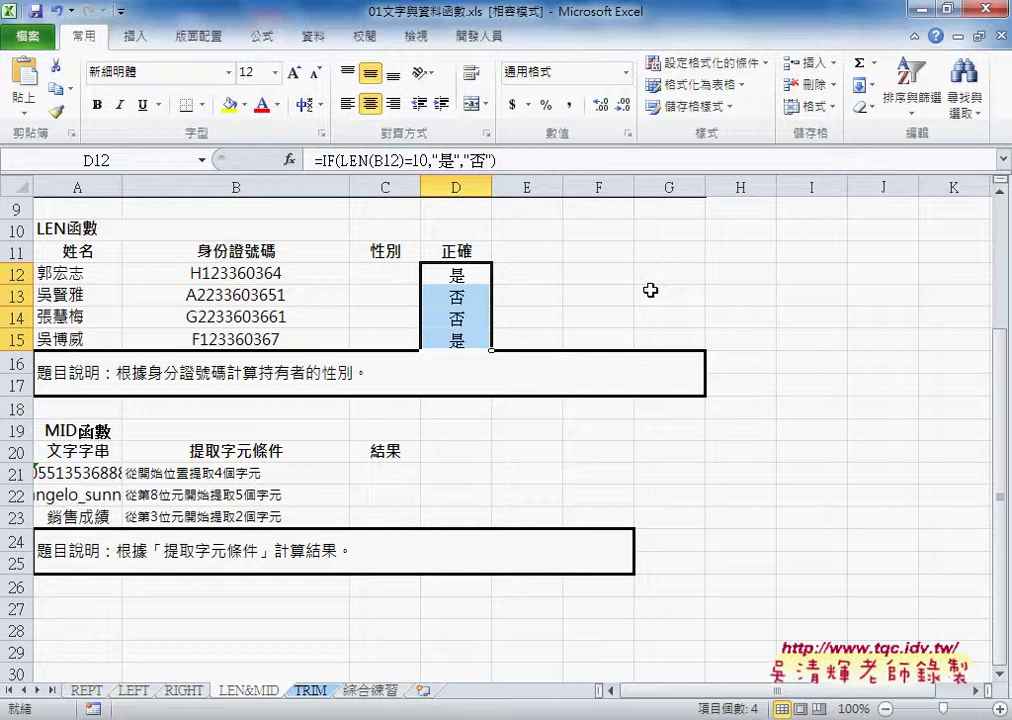
{"action": "left_click", "coordinate": [479, 276]}
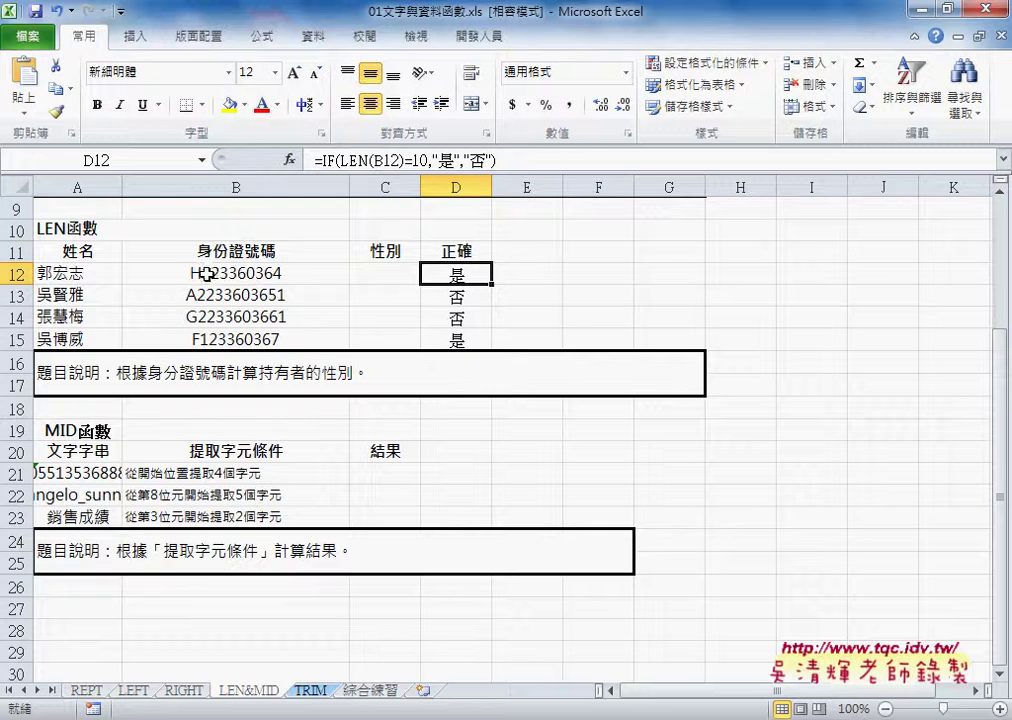
Step: Annotate B12's ID digits, the sheet names and gender cell C12 with pen ink, then clear it
{"action": "left_click", "coordinate": [388, 270]}
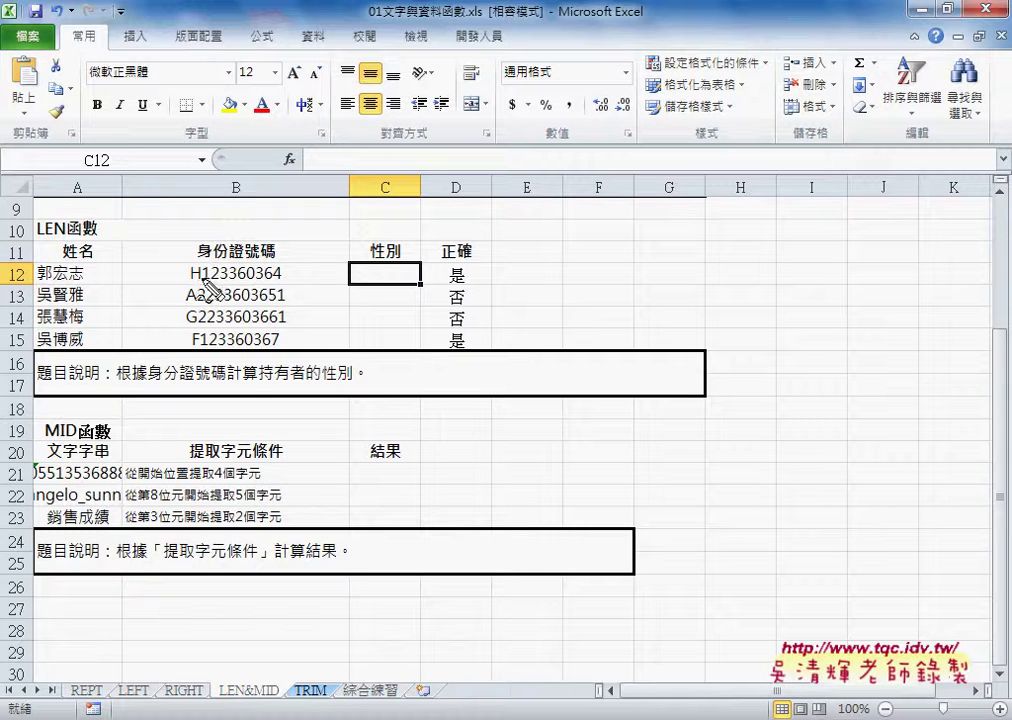
{"action": "left_click_drag", "start_coordinate": [201, 282], "coordinate": [213, 282]}
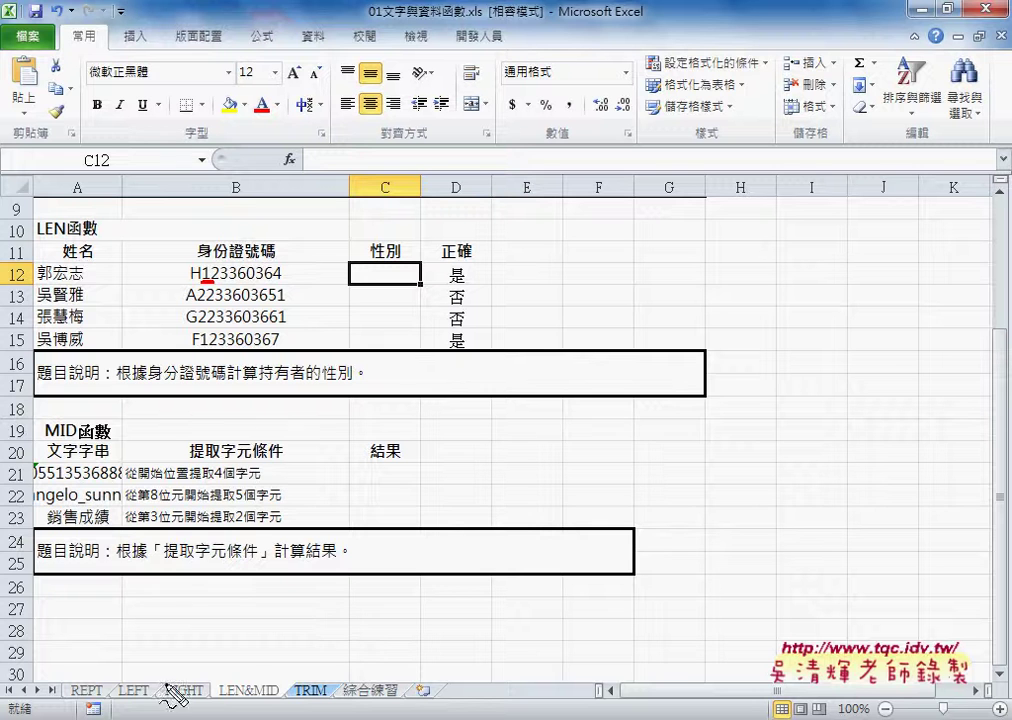
{"action": "mouse_move", "coordinate": [120, 697]}
{"action": "left_mouse_down"}
{"action": "mouse_move", "coordinate": [276, 700]}
{"action": "mouse_move", "coordinate": [279, 686]}
{"action": "left_mouse_up"}
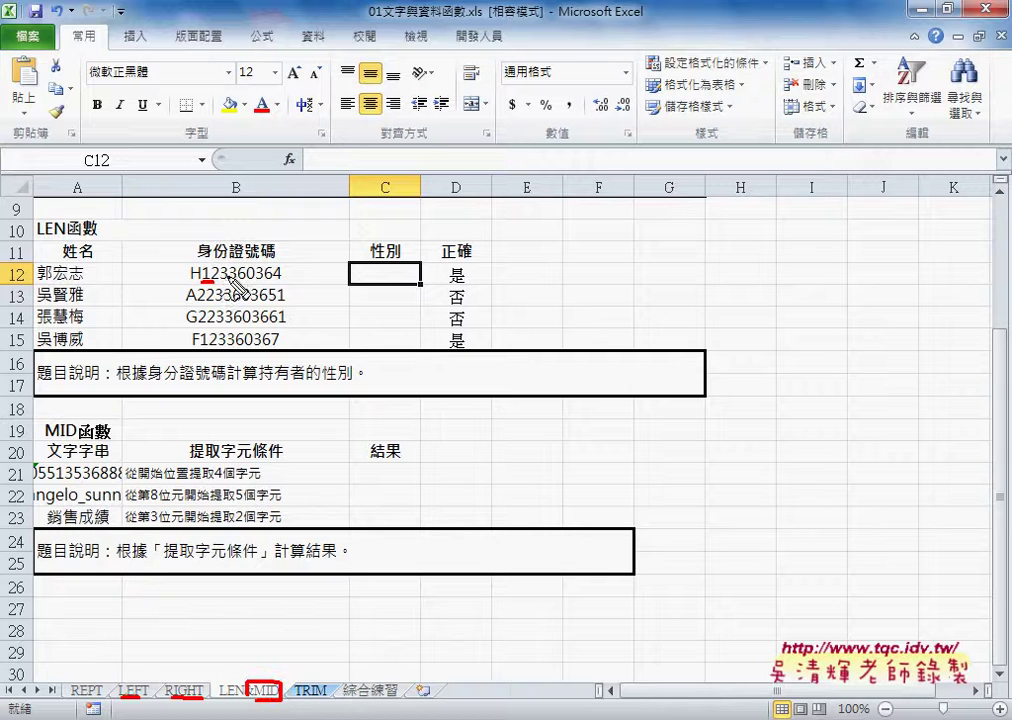
{"action": "mouse_move", "coordinate": [212, 284]}
{"action": "left_mouse_down"}
{"action": "mouse_move", "coordinate": [205, 268]}
{"action": "mouse_move", "coordinate": [210, 283]}
{"action": "left_mouse_up"}
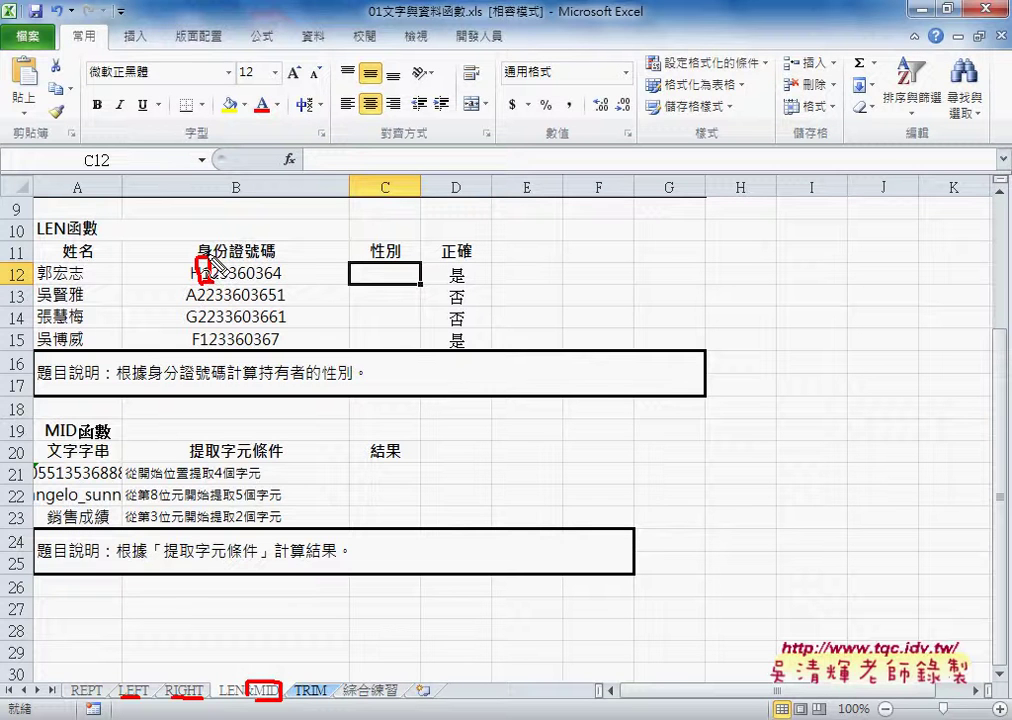
{"action": "mouse_move", "coordinate": [210, 258]}
{"action": "left_mouse_down"}
{"action": "mouse_move", "coordinate": [338, 228]}
{"action": "mouse_move", "coordinate": [389, 290]}
{"action": "mouse_move", "coordinate": [395, 264]}
{"action": "left_mouse_up"}
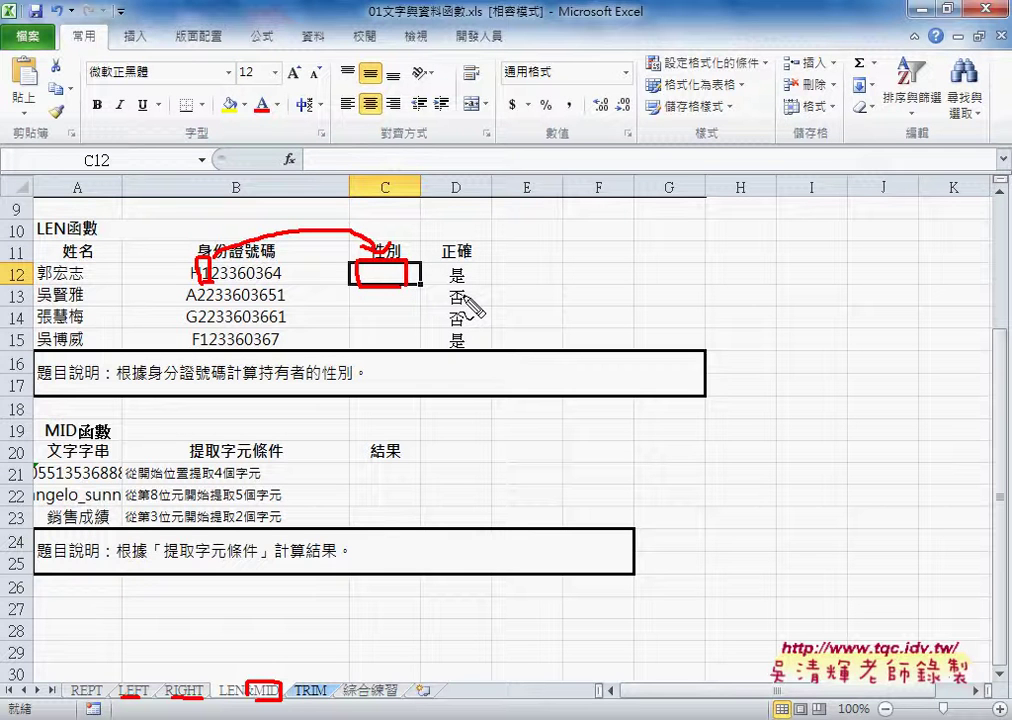
{"action": "key", "text": "Escape"}
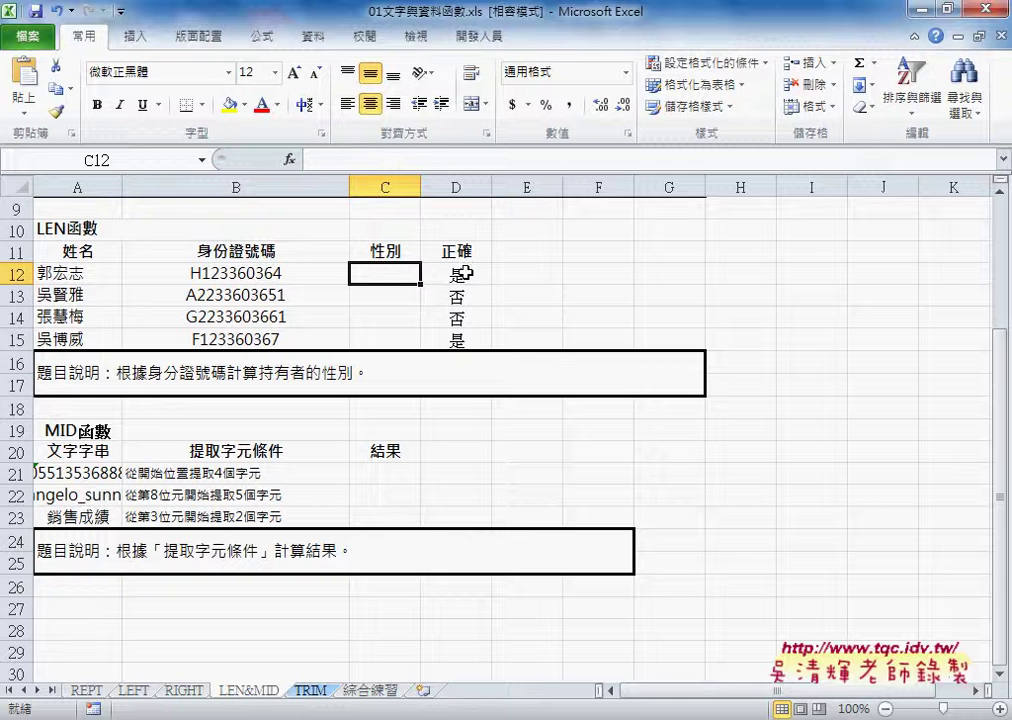
Step: Review D12's IF formula, then go to the LEFT sheet and select D10's salutation
{"action": "left_click", "coordinate": [465, 272]}
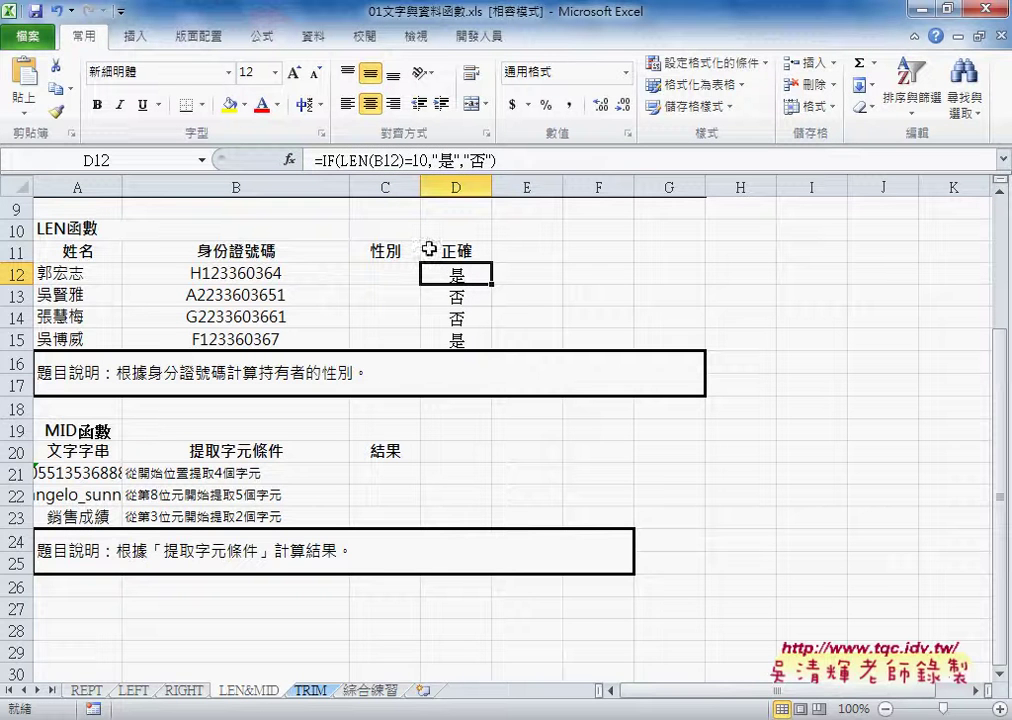
{"action": "left_click", "coordinate": [141, 699]}
{"action": "left_click", "coordinate": [367, 407]}
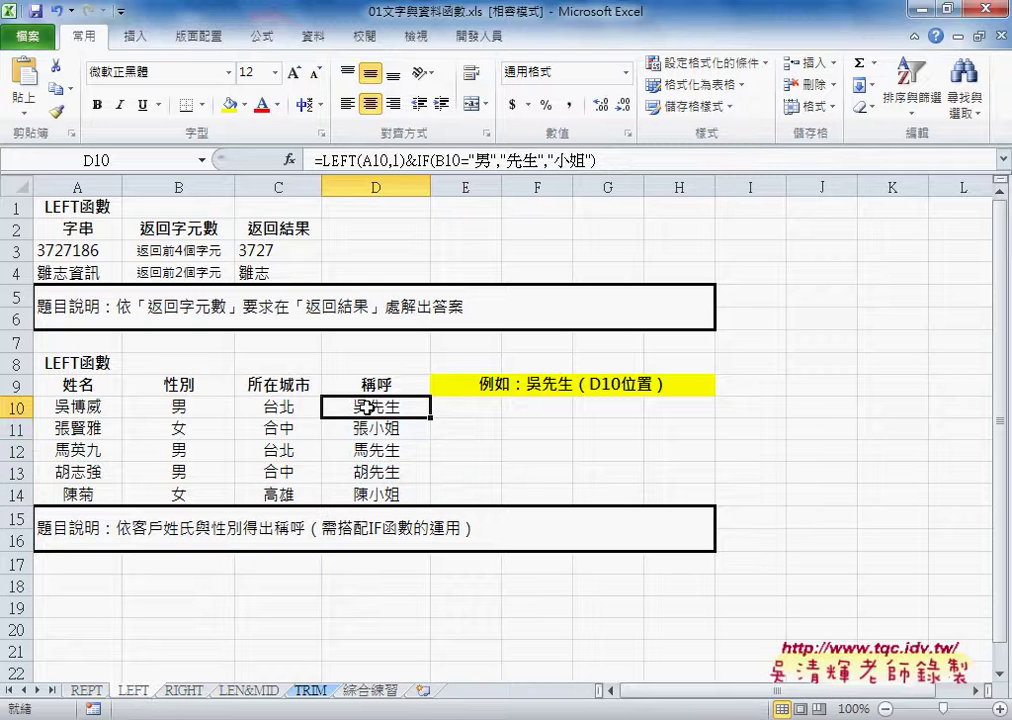